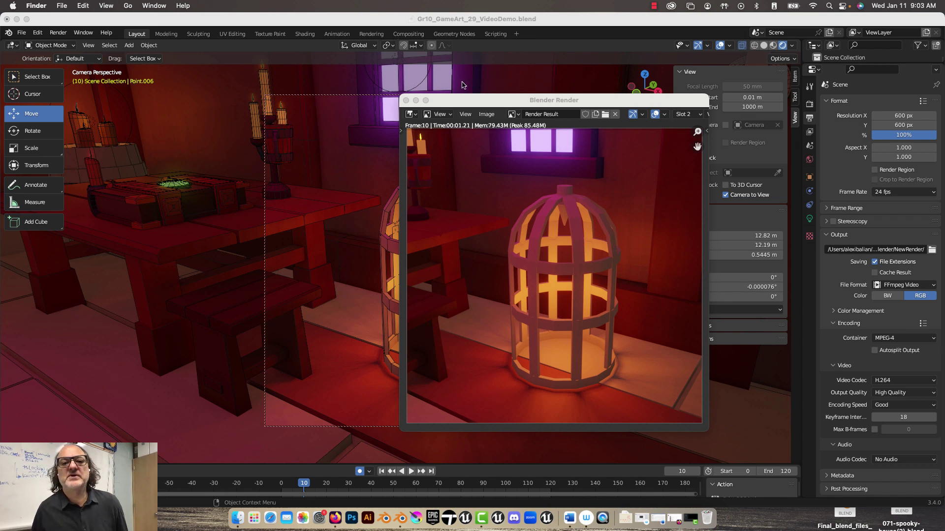
- Close the birdcage render result window to return to the camera view
{"action": "left_click", "coordinate": [406, 100]}
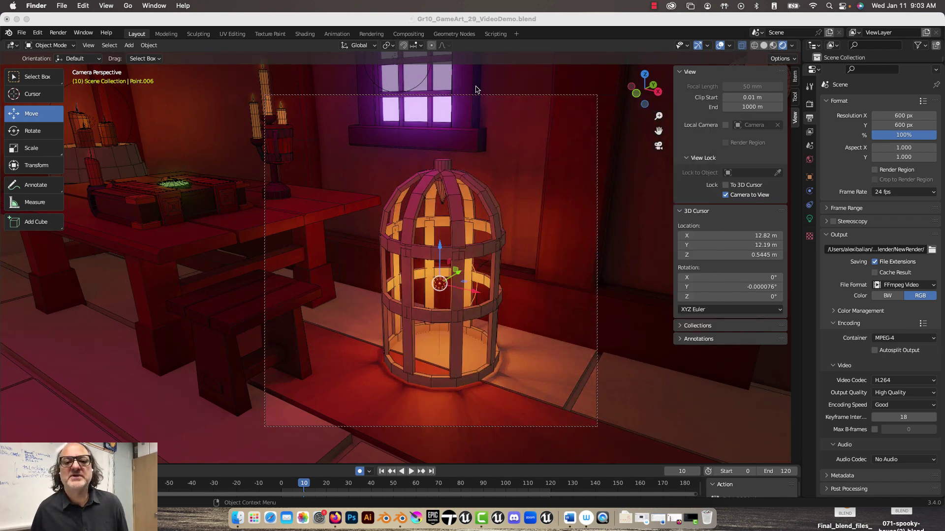
- In the Output properties, set the render resolution to 1920 × 1080 px
{"action": "left_click", "coordinate": [810, 89]}
{"action": "left_click", "coordinate": [809, 106]}
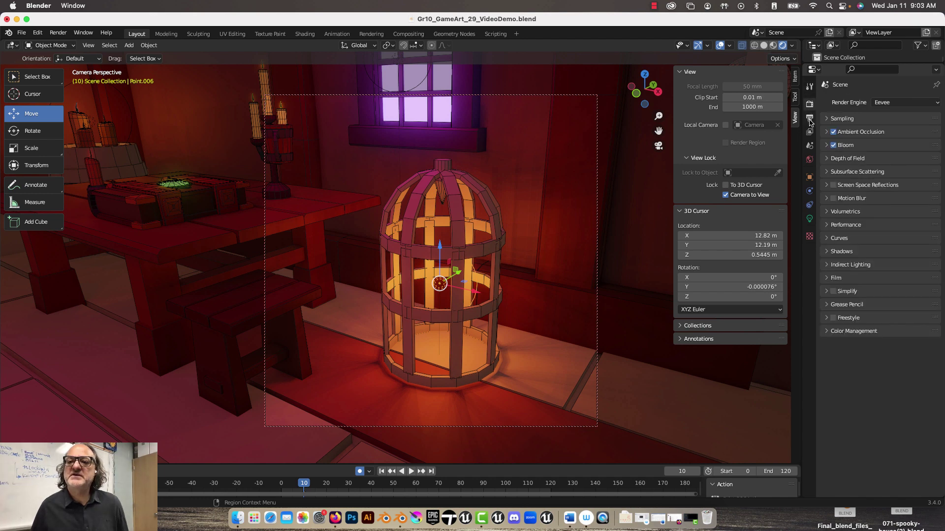
{"action": "left_click", "coordinate": [810, 120]}
{"action": "left_click", "coordinate": [809, 95]}
{"action": "left_click", "coordinate": [810, 105]}
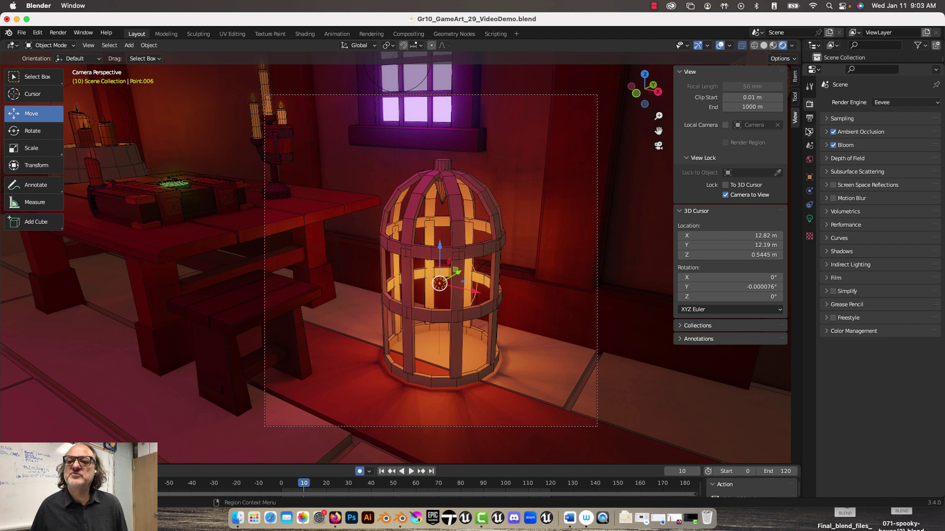
{"action": "left_click", "coordinate": [809, 120]}
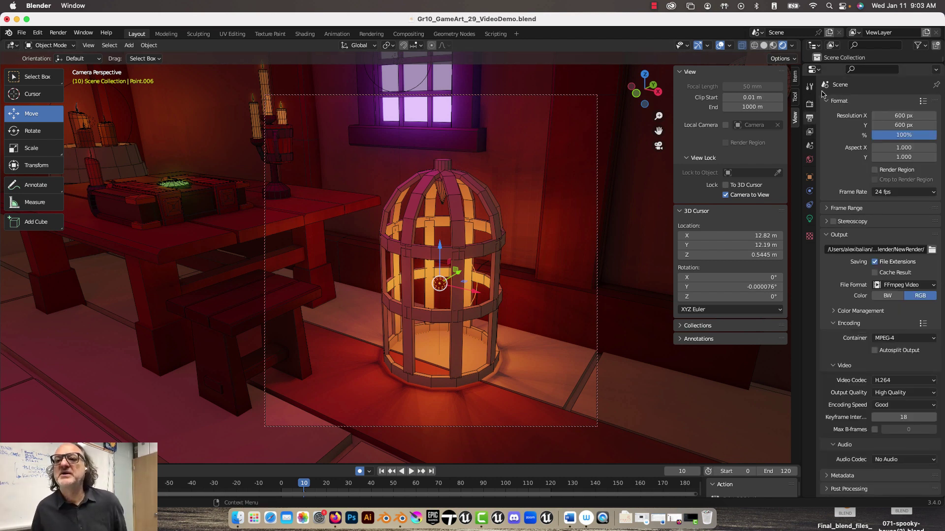
{"action": "left_click", "coordinate": [898, 115]}
{"action": "type", "text": "19"}
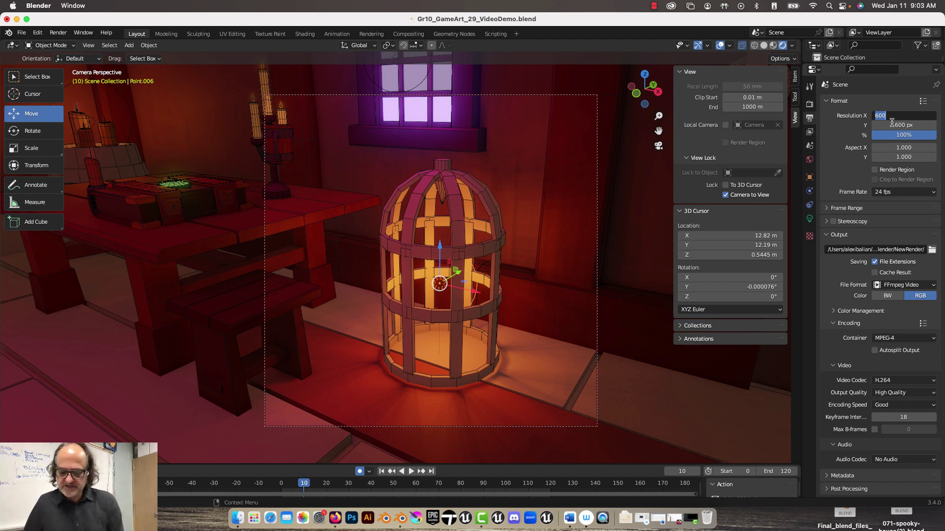
{"action": "type", "text": "20"}
{"action": "key", "text": "Tab"}
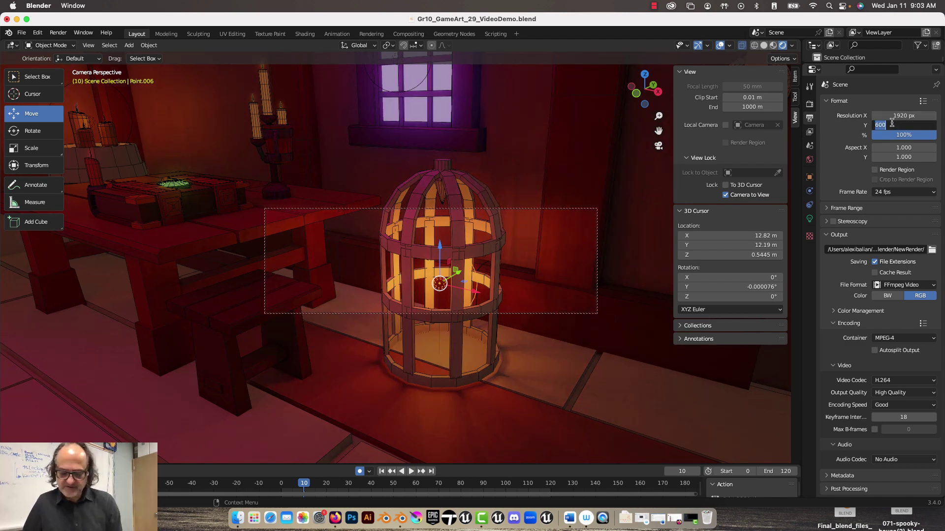
{"action": "type", "text": "108"}
{"action": "key", "text": "Return"}
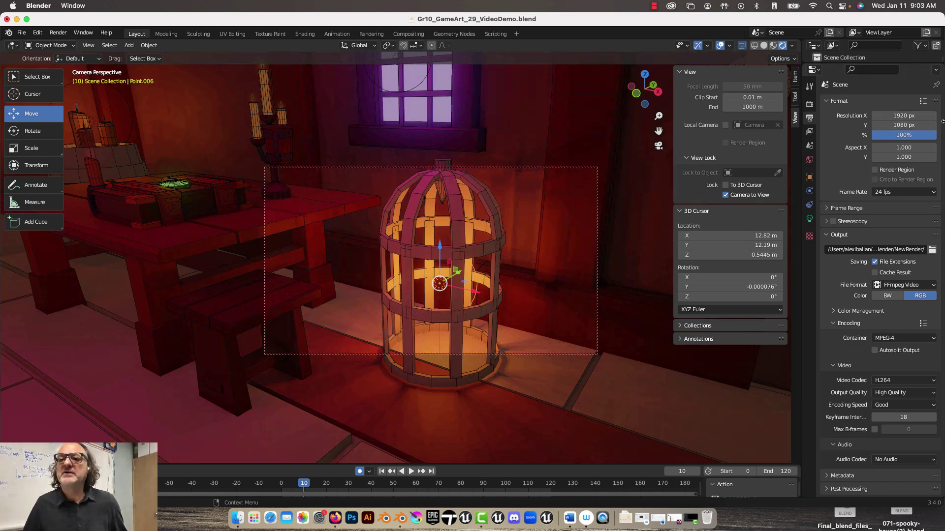
- Zoom out and orbit the camera-locked view to frame the room from fireplace to birdcage
{"action": "scroll", "coordinate": [434, 228], "scroll_direction": "down", "scroll_amount": 10}
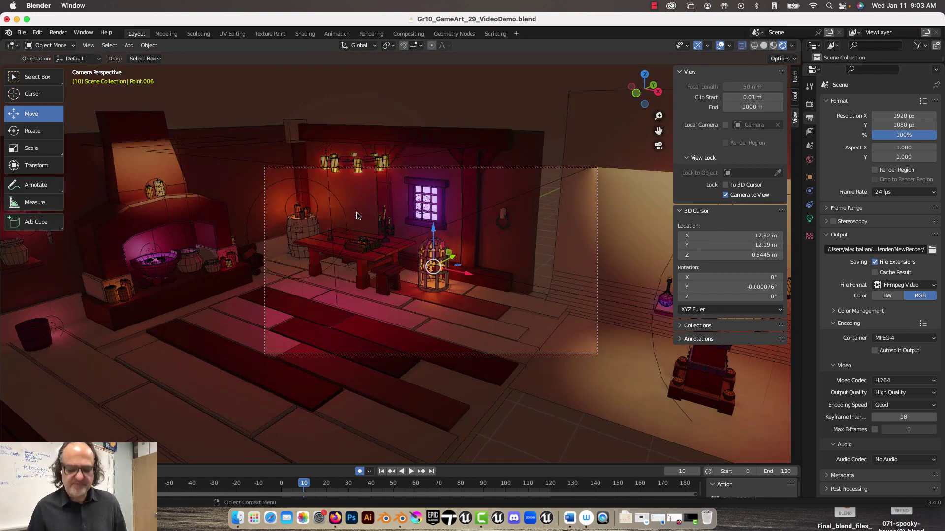
{"action": "middle_click_drag", "start_coordinate": [357, 216], "coordinate": [470, 238]}
{"action": "scroll", "coordinate": [563, 250], "scroll_direction": "up", "scroll_amount": 4}
{"action": "scroll", "coordinate": [562, 251], "scroll_direction": "down", "scroll_amount": 5}
{"action": "scroll", "coordinate": [467, 233], "scroll_direction": "up", "scroll_amount": 2}
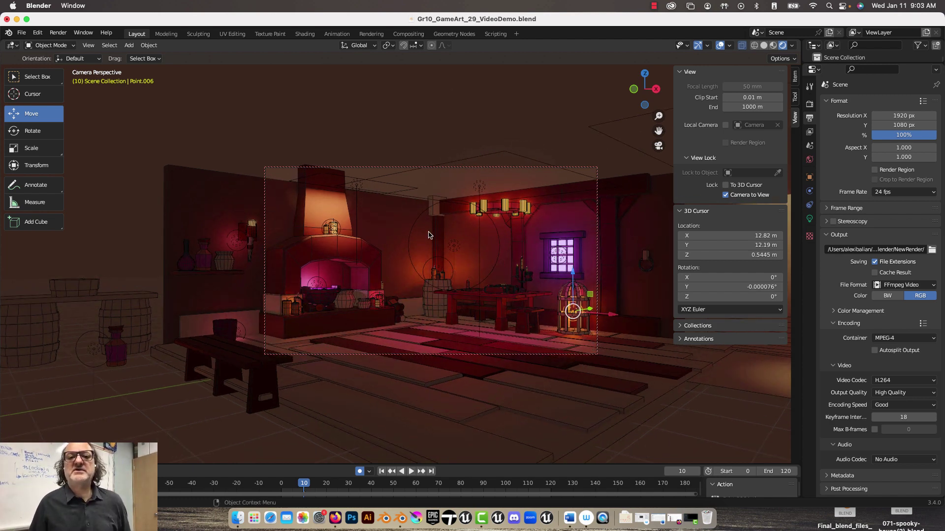
{"action": "scroll", "coordinate": [428, 235], "scroll_direction": "down", "scroll_amount": 2}
{"action": "middle_click_drag", "start_coordinate": [443, 223], "coordinate": [428, 239]}
{"action": "scroll", "coordinate": [402, 235], "scroll_direction": "up", "scroll_amount": 1}
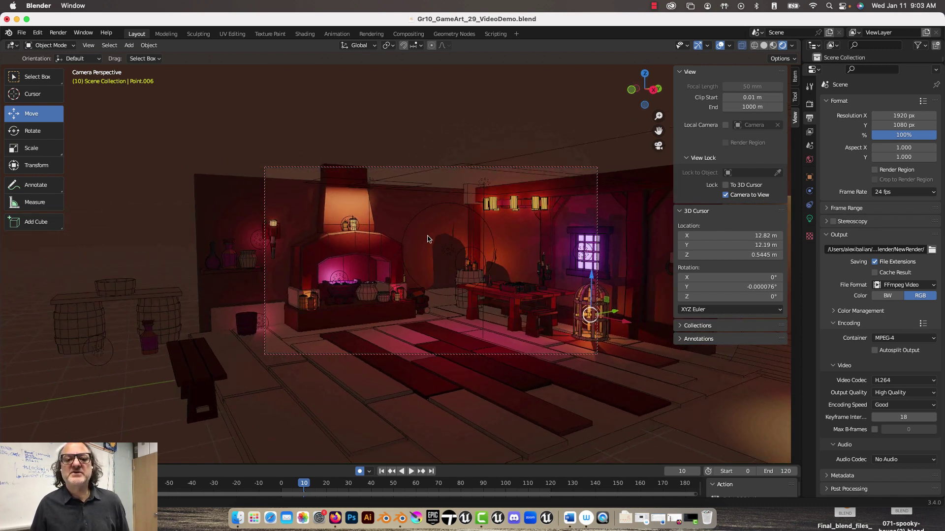
- Render the wide tavern room shot as a still image
{"action": "left_click", "coordinate": [56, 33]}
{"action": "left_click", "coordinate": [77, 47]}
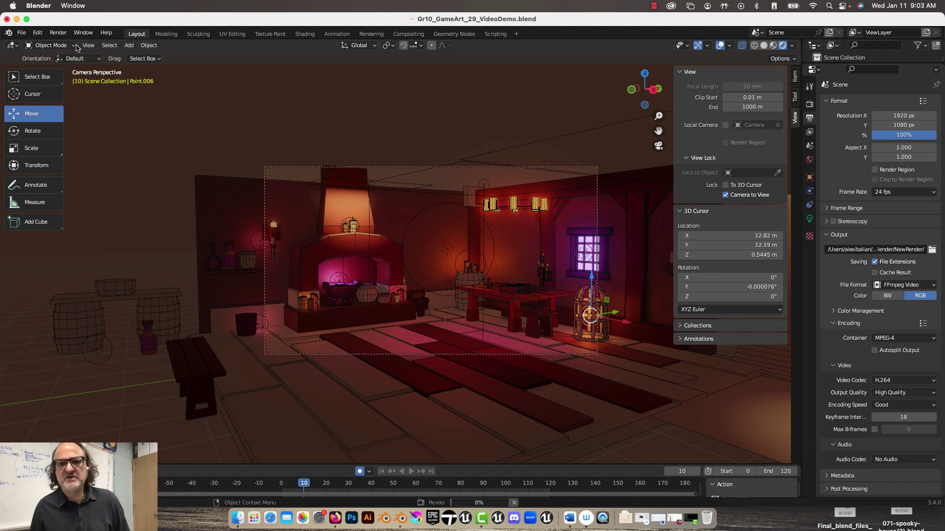
{"action": "scroll", "coordinate": [360, 218], "scroll_direction": "down", "scroll_amount": 4}
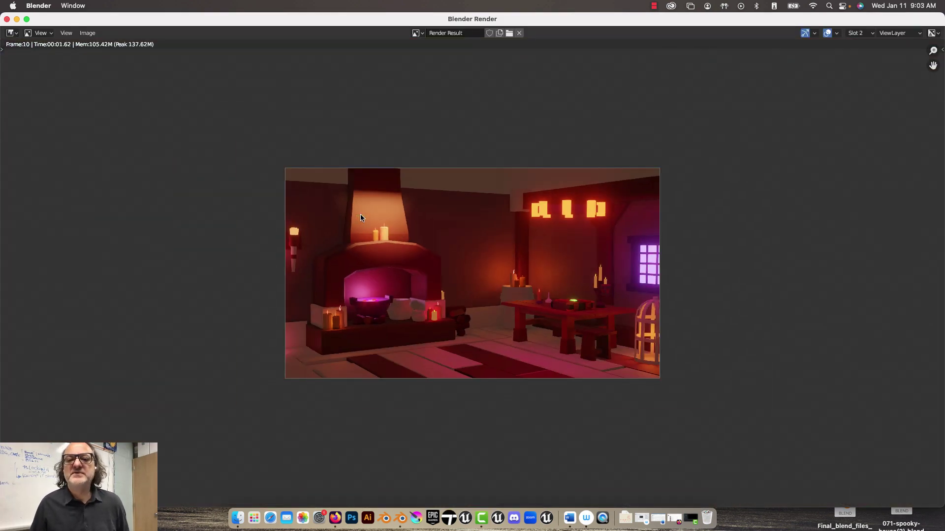
- Save the rendered image as Room.png
{"action": "left_click", "coordinate": [91, 32]}
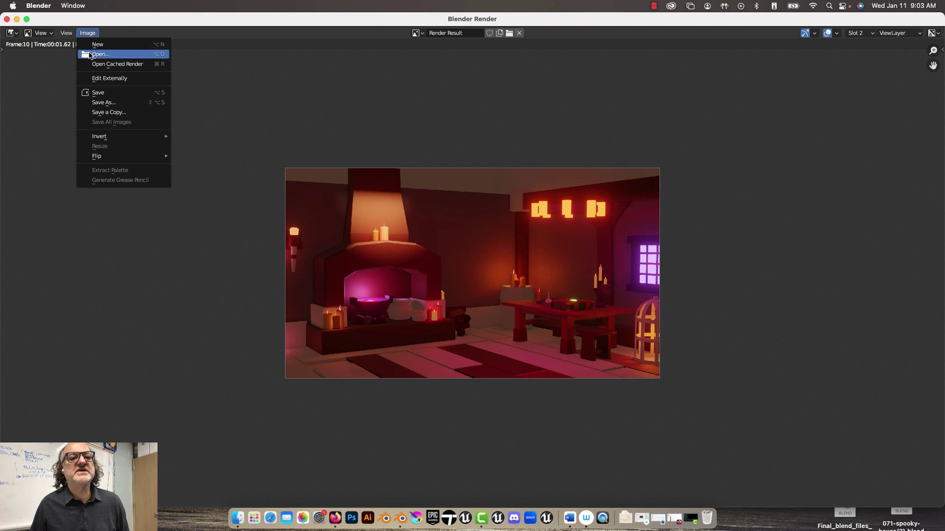
{"action": "left_click", "coordinate": [108, 100]}
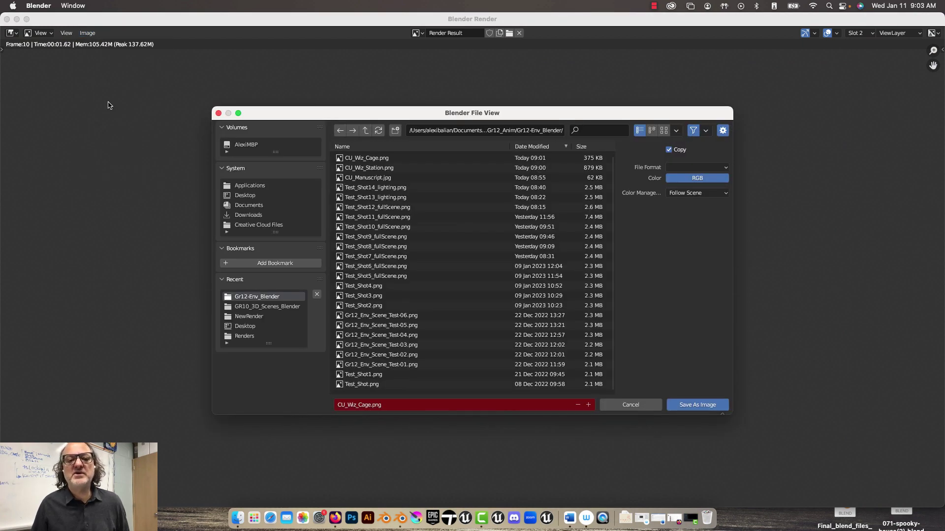
{"action": "left_click", "coordinate": [361, 404]}
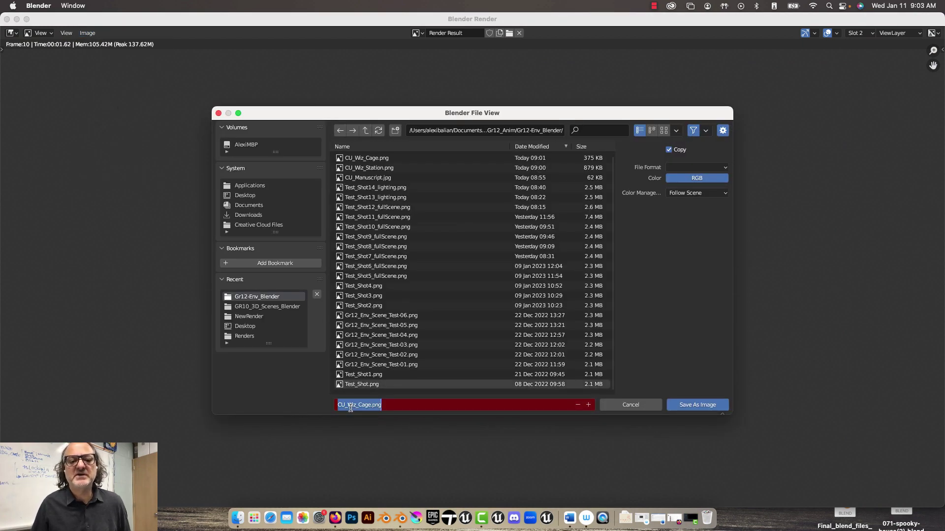
{"action": "left_click_drag", "start_coordinate": [348, 407], "coordinate": [487, 404]}
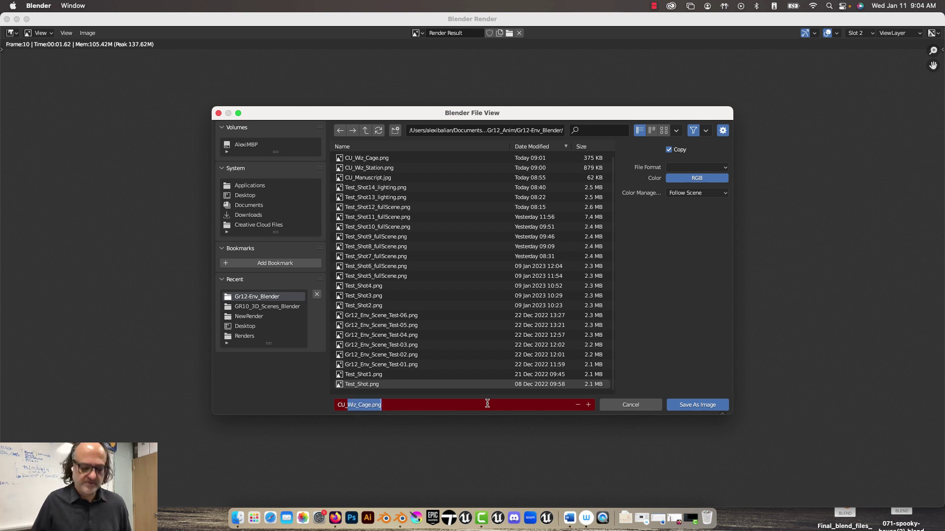
{"action": "key", "text": "BackSpace"}
{"action": "key", "text": "BackSpace"}
{"action": "key", "text": "BackSpace"}
{"action": "key", "text": "BackSpace"}
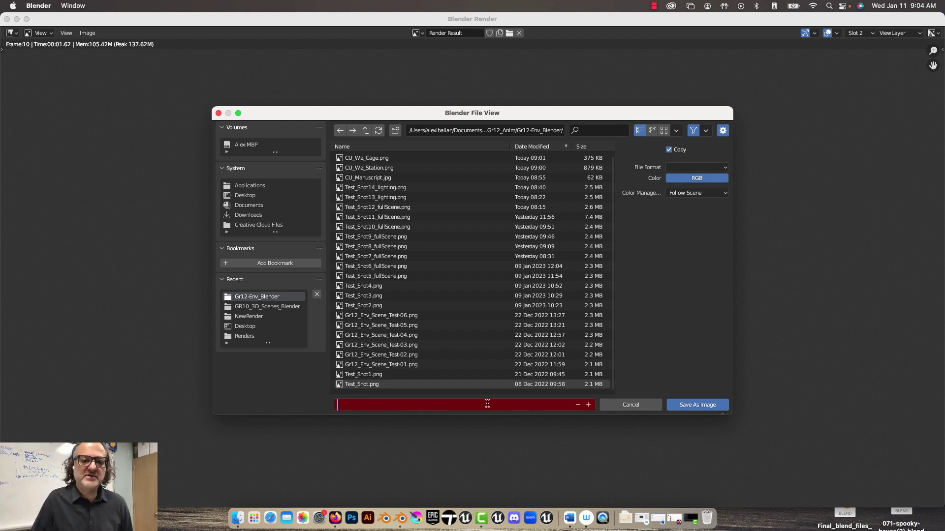
{"action": "type", "text": "Room"}
{"action": "key", "text": "Return"}
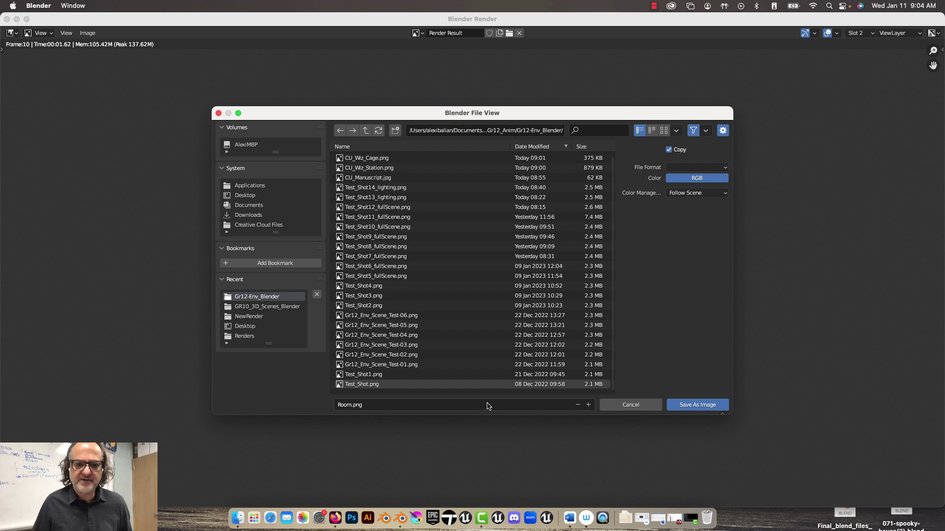
{"action": "left_click", "coordinate": [699, 404]}
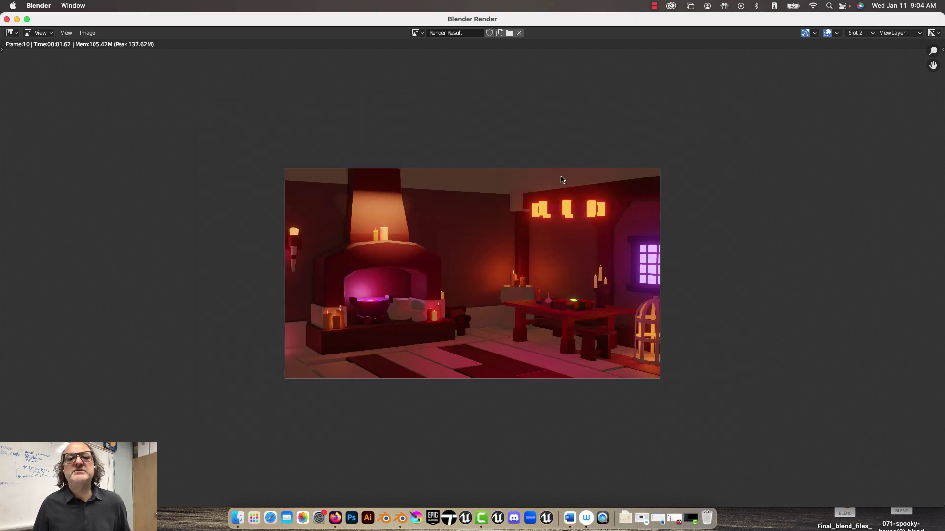
- Close the render window and lower the Cup down onto the table
{"action": "left_click", "coordinate": [7, 20]}
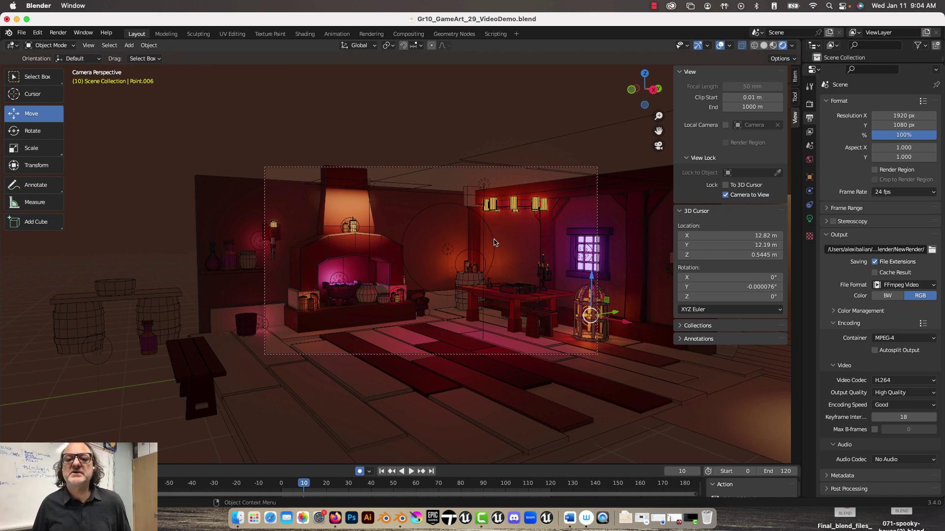
{"action": "left_click", "coordinate": [550, 273]}
{"action": "key", "text": "KP_Decimal"}
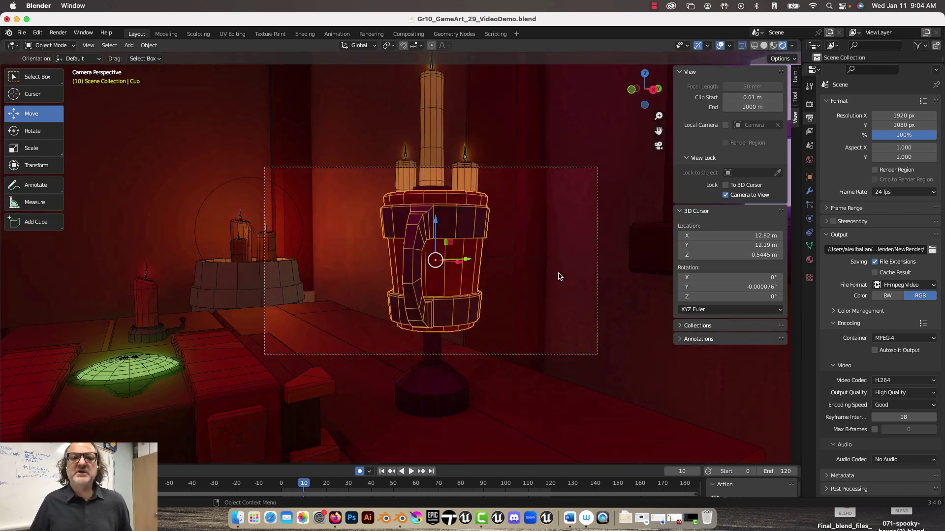
{"action": "scroll", "coordinate": [475, 253], "scroll_direction": "down", "scroll_amount": 4}
{"action": "left_click_drag", "start_coordinate": [431, 224], "coordinate": [418, 303]}
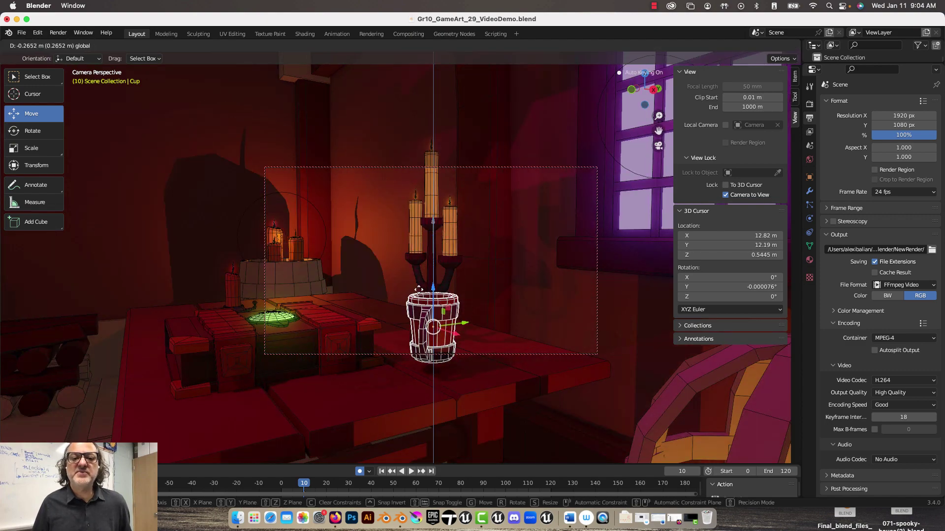
{"action": "middle_click_drag", "start_coordinate": [376, 247], "coordinate": [440, 246]}
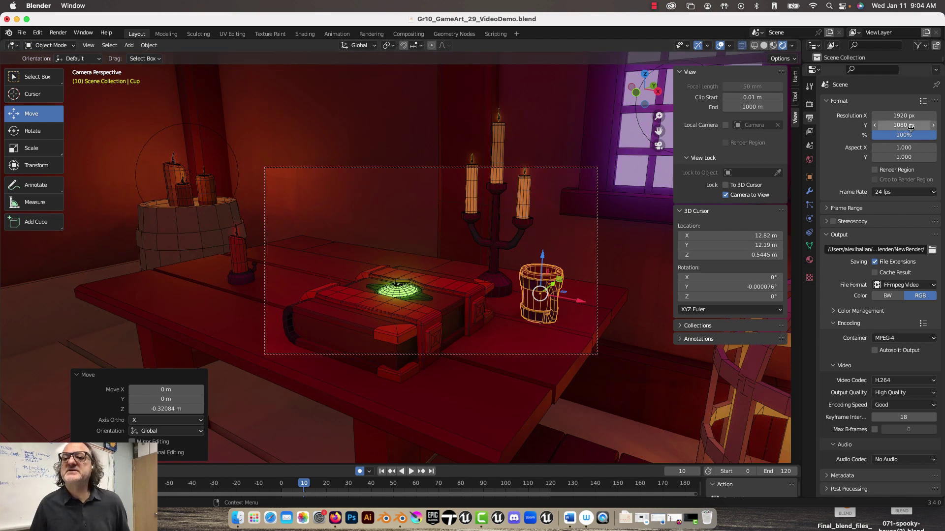
- Set the render width to 1080 px for a square 1080 × 1080 frame
{"action": "left_click", "coordinate": [909, 116]}
{"action": "type", "text": "10"}
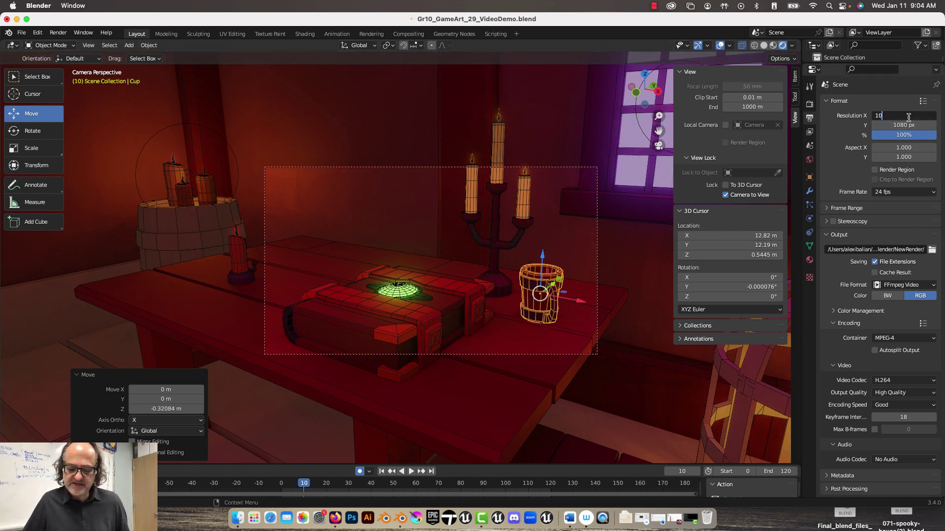
{"action": "type", "text": "80"}
{"action": "key", "text": "Return"}
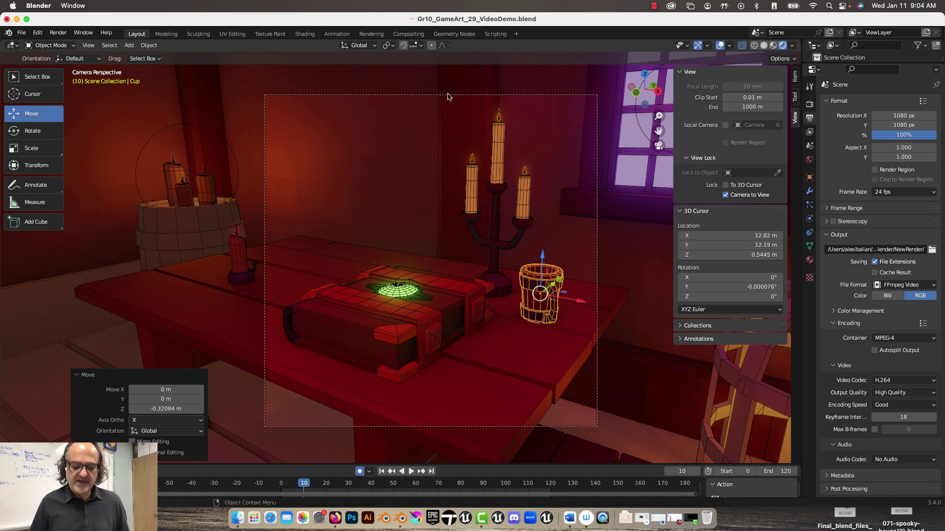
- Slide the small candle along the X axis and reframe the camera closer on the tabletop
{"action": "middle_click_drag", "start_coordinate": [429, 218], "coordinate": [475, 257]}
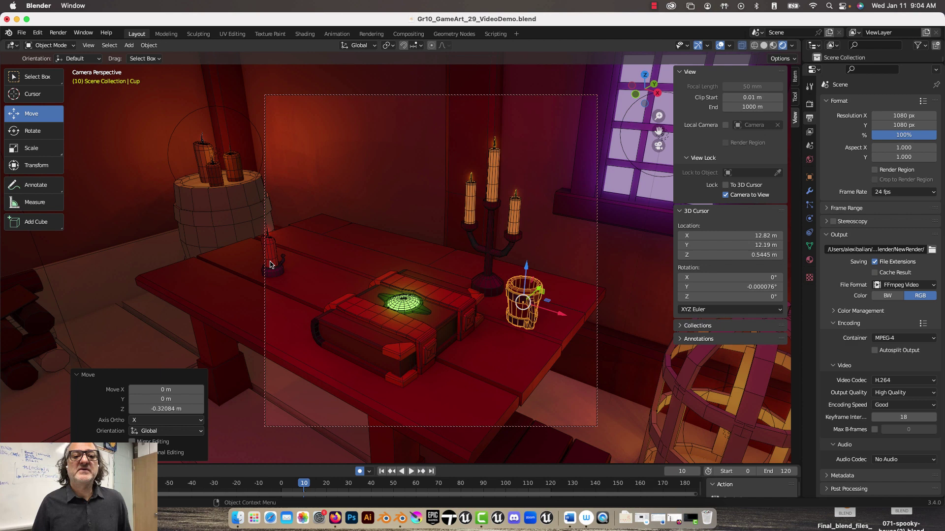
{"action": "left_click", "coordinate": [269, 264]}
{"action": "left_click_drag", "start_coordinate": [297, 273], "coordinate": [355, 244]}
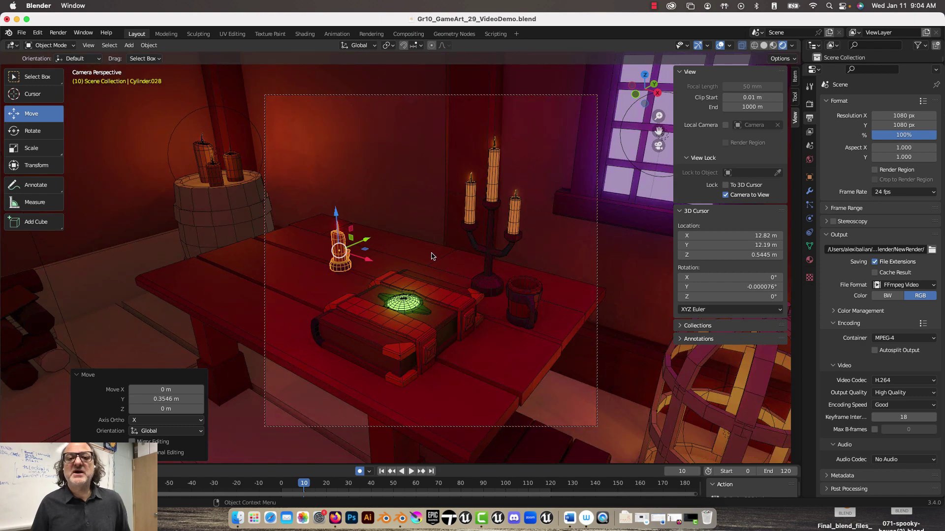
{"action": "middle_click_drag", "start_coordinate": [431, 253], "coordinate": [423, 231]}
{"action": "scroll", "coordinate": [424, 229], "scroll_direction": "up", "scroll_amount": 2}
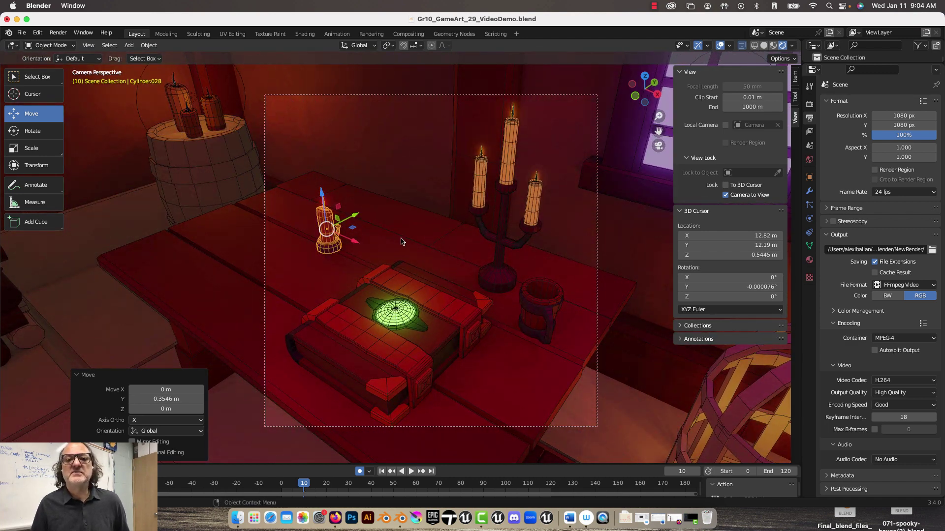
- Render the square tabletop close-up and zoom out to view the whole result
{"action": "left_click", "coordinate": [59, 33]}
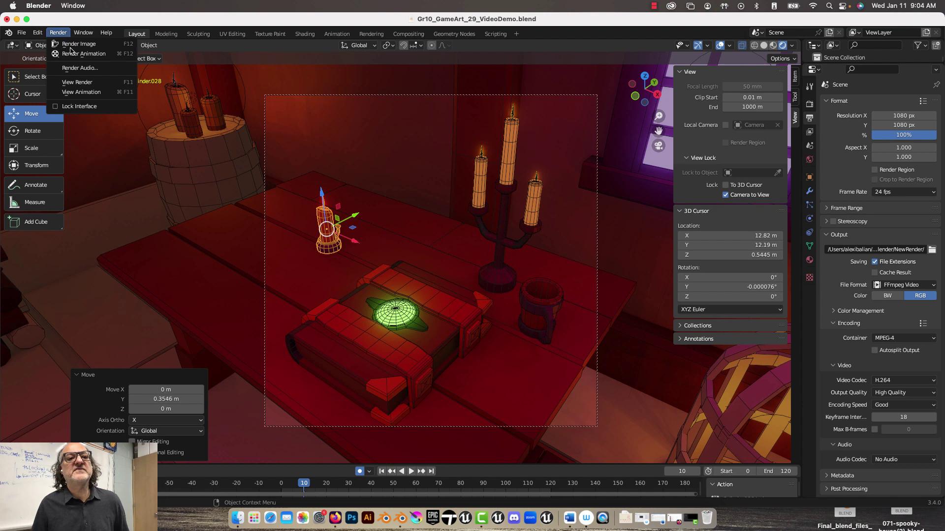
{"action": "left_click", "coordinate": [73, 45]}
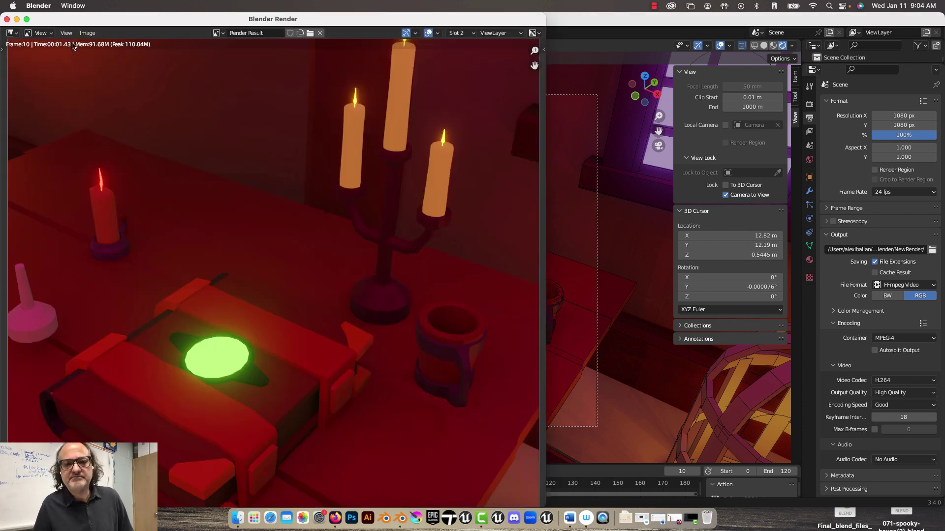
{"action": "scroll", "coordinate": [265, 270], "scroll_direction": "down", "scroll_amount": 4}
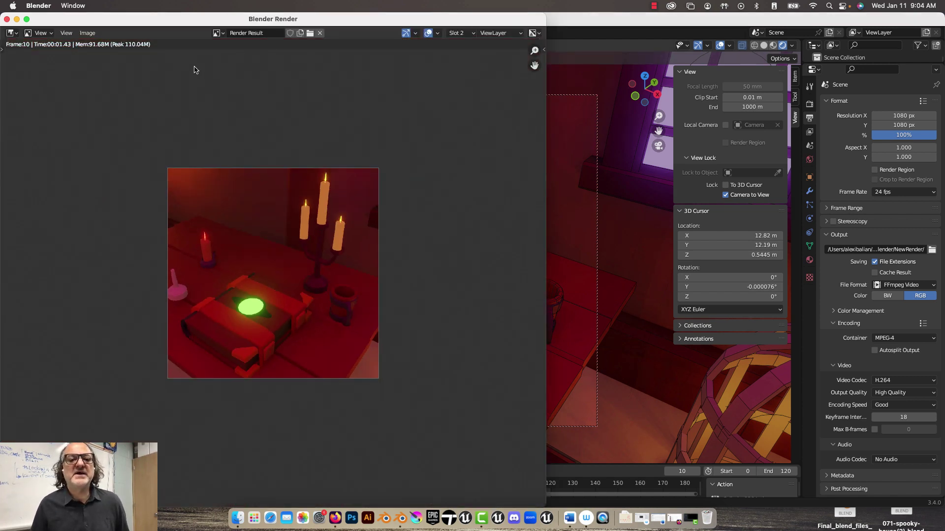
{"action": "left_click", "coordinate": [93, 34]}
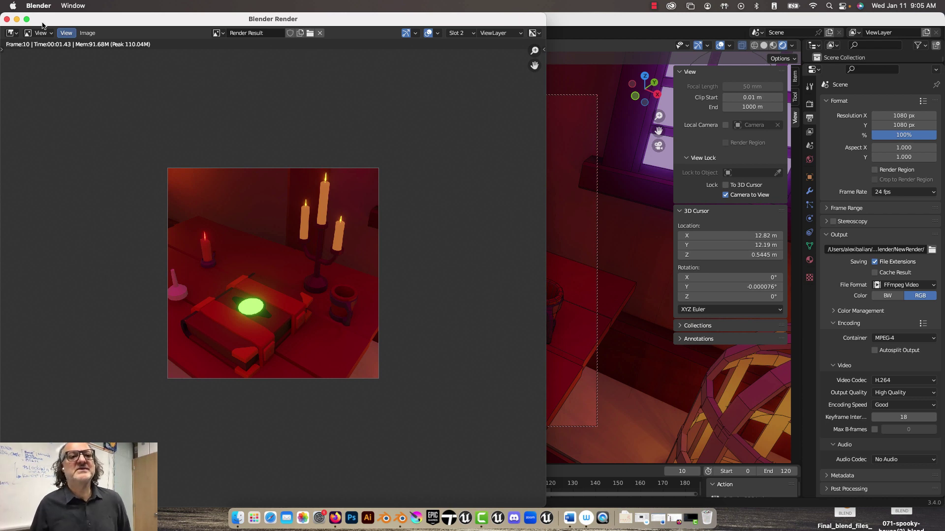
- Save the close-up render as CU_Man.jpg in JPEG format
{"action": "left_click", "coordinate": [94, 34]}
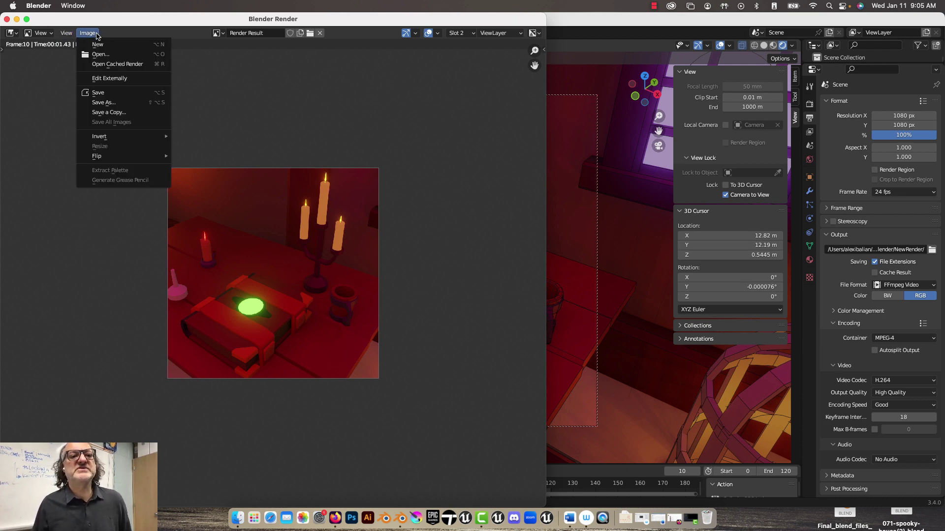
{"action": "left_click", "coordinate": [103, 104]}
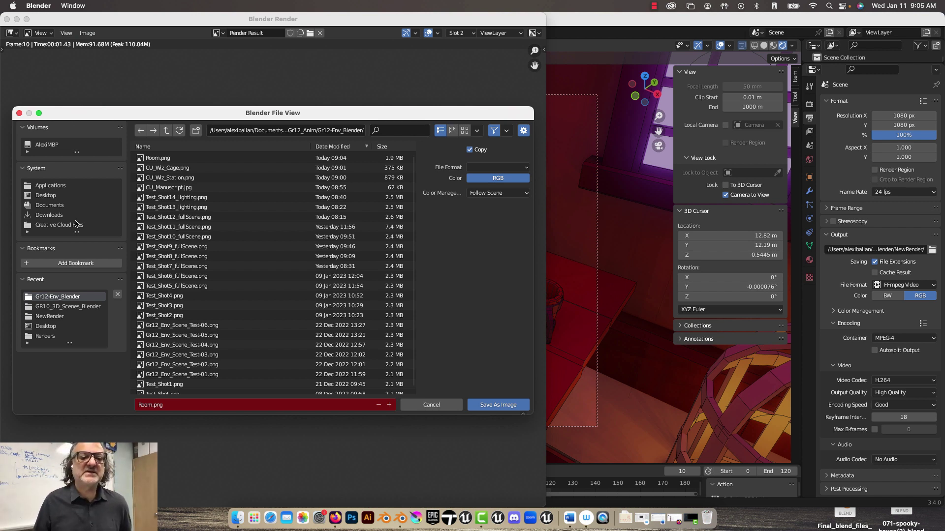
{"action": "left_click", "coordinate": [168, 406]}
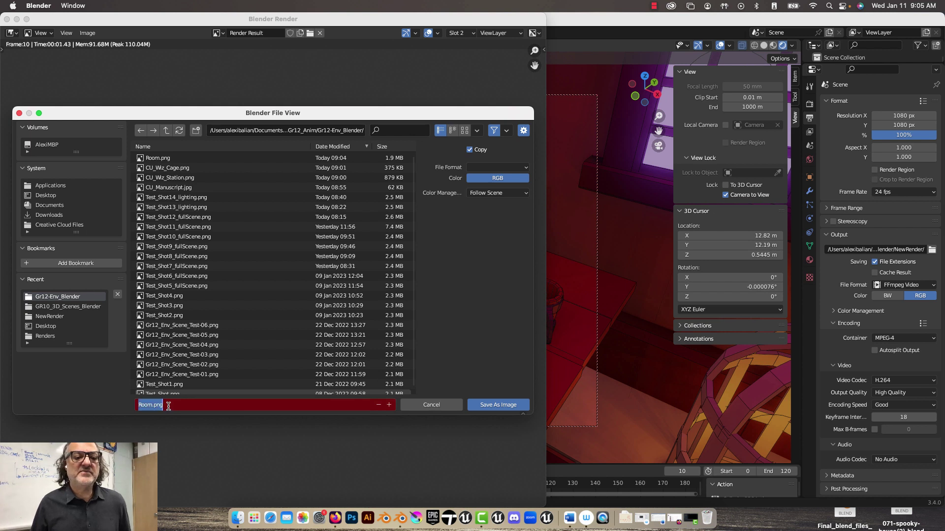
{"action": "type", "text": "cU_"}
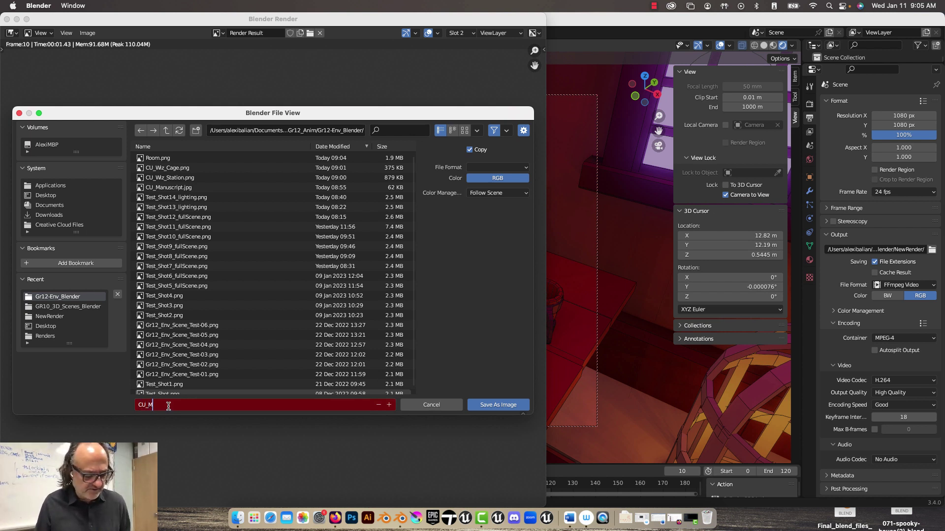
{"action": "key", "text": "Return"}
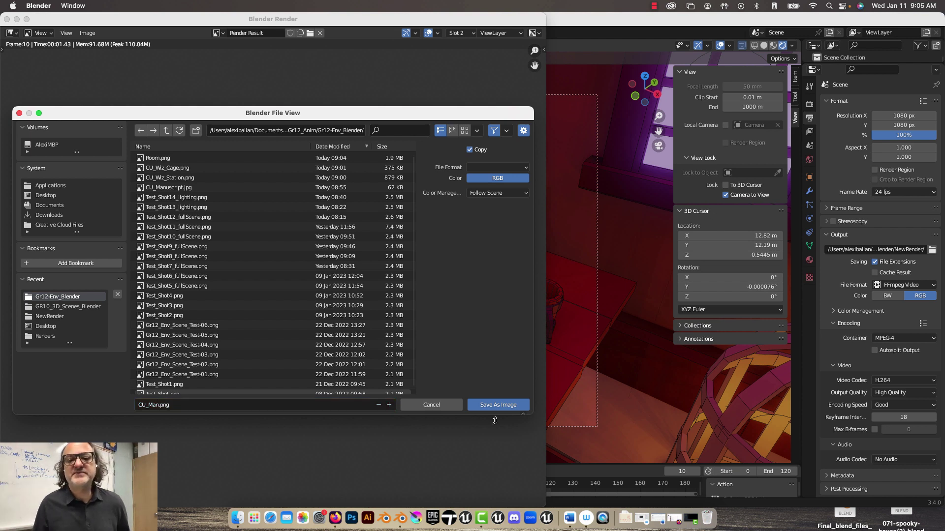
{"action": "left_click", "coordinate": [509, 169]}
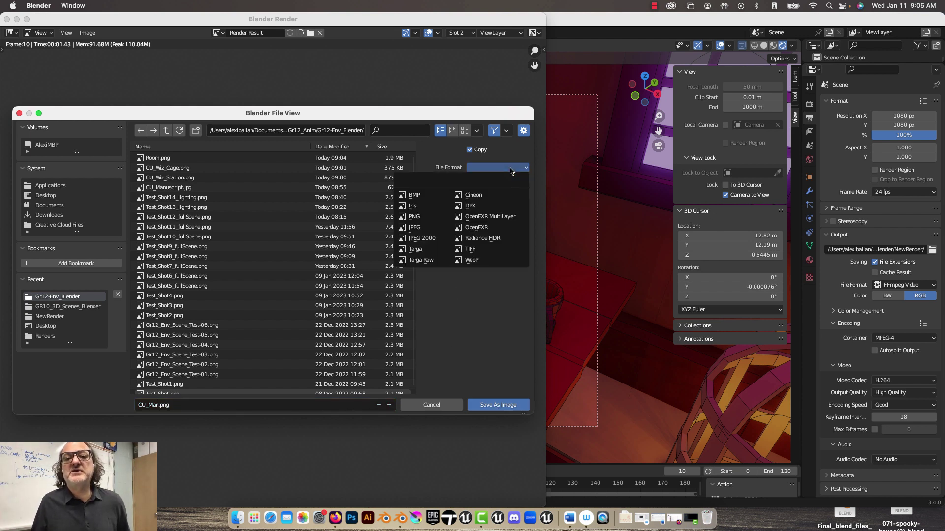
{"action": "left_click", "coordinate": [415, 227]}
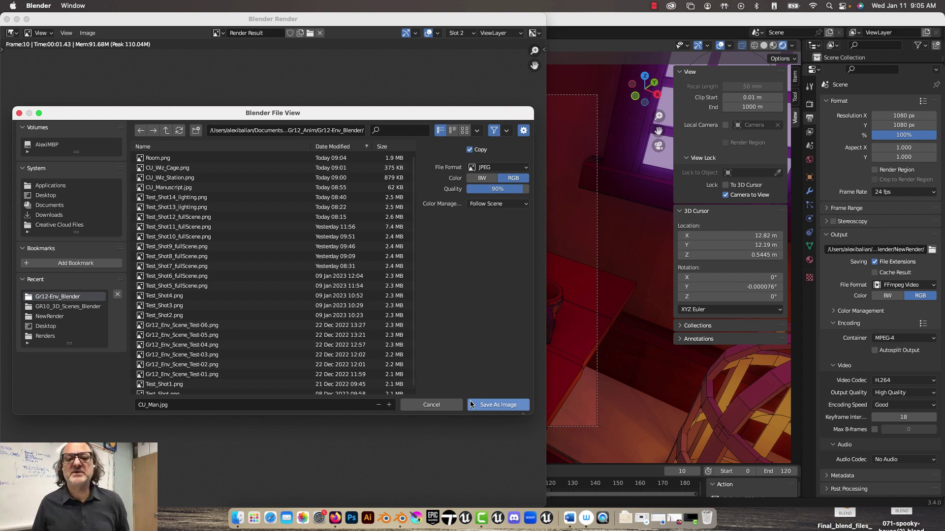
{"action": "left_click", "coordinate": [490, 406]}
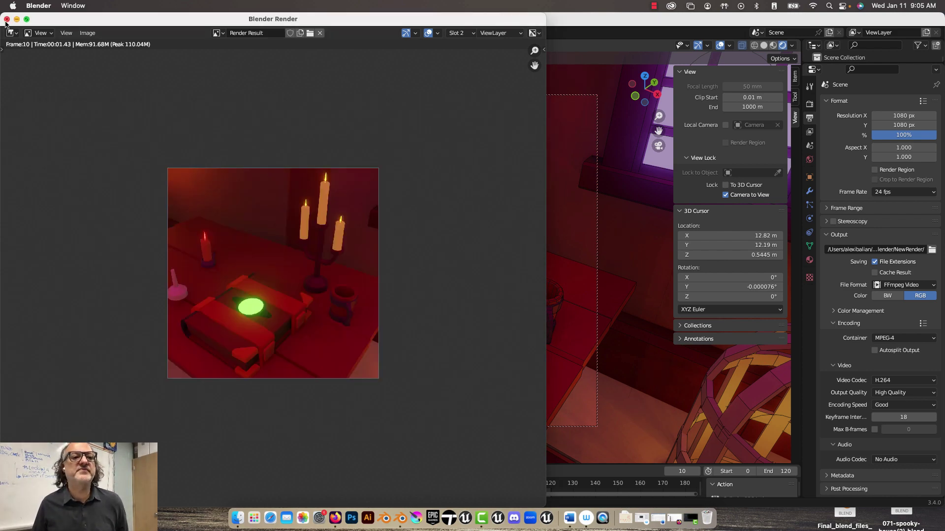
- Close the render window and orbit the camera to a lower, more level view
{"action": "left_click", "coordinate": [7, 19]}
{"action": "scroll", "coordinate": [367, 193], "scroll_direction": "down", "scroll_amount": 5}
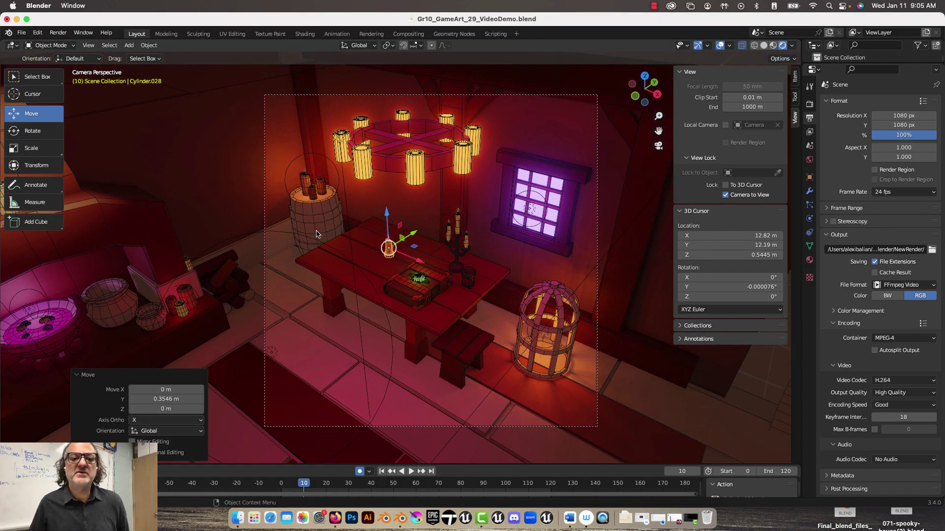
{"action": "middle_click_drag", "start_coordinate": [319, 235], "coordinate": [767, 162]}
{"action": "scroll", "coordinate": [336, 267], "scroll_direction": "down", "scroll_amount": 6}
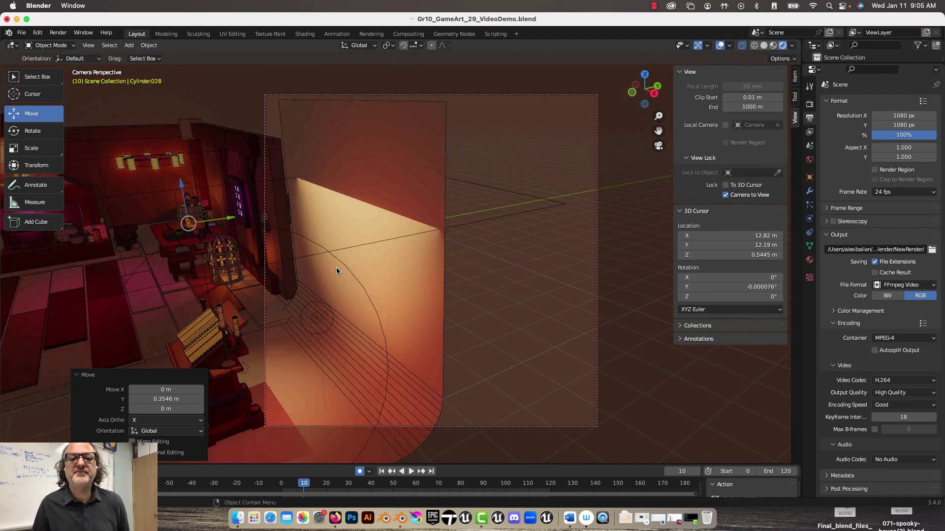
{"action": "middle_click_drag", "start_coordinate": [236, 276], "coordinate": [393, 232]}
{"action": "scroll", "coordinate": [399, 229], "scroll_direction": "up", "scroll_amount": 3}
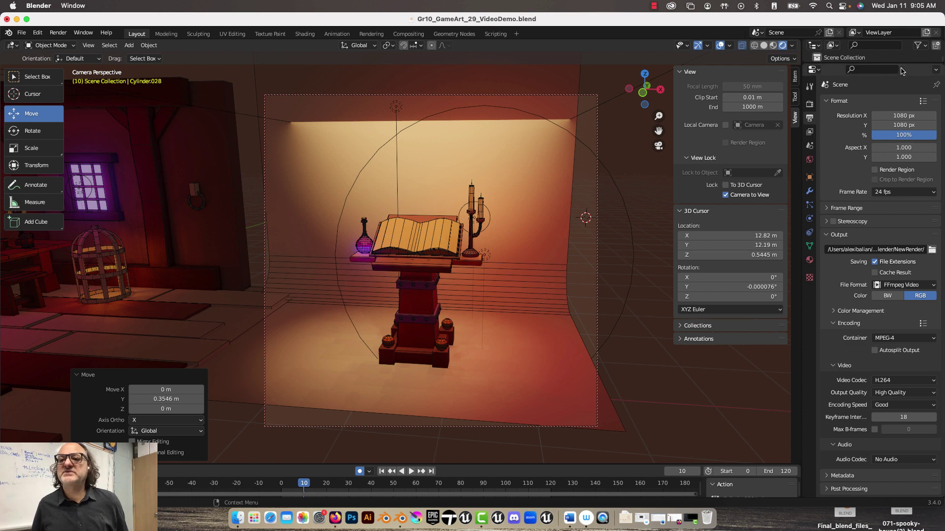
- Set the render resolution to 800 × 1000 px for a portrait frame
{"action": "left_click", "coordinate": [898, 115]}
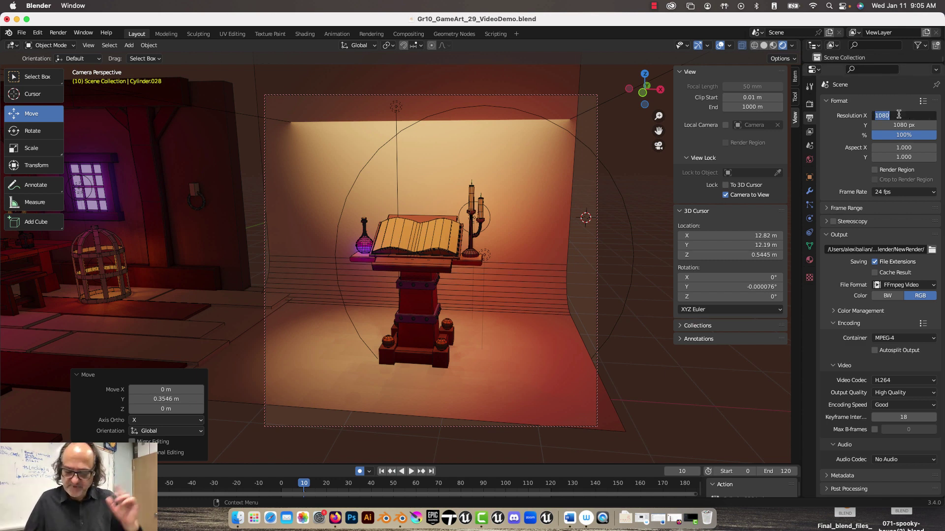
{"action": "type", "text": "800"}
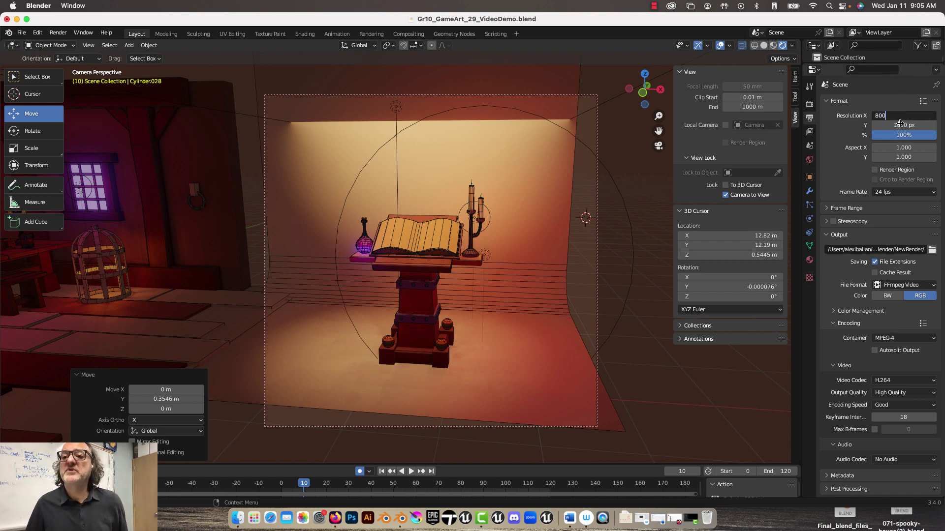
{"action": "key", "text": "Return"}
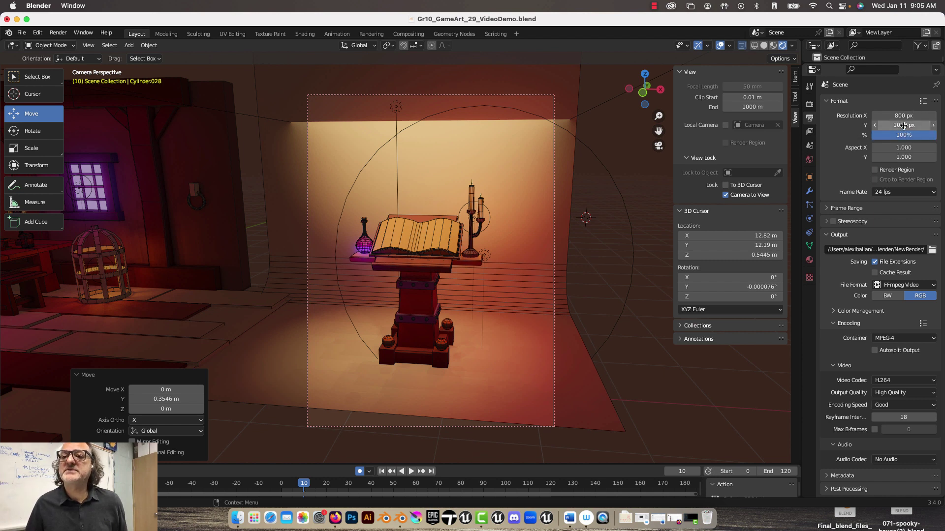
{"action": "left_click", "coordinate": [903, 126]}
{"action": "type", "text": "1000"}
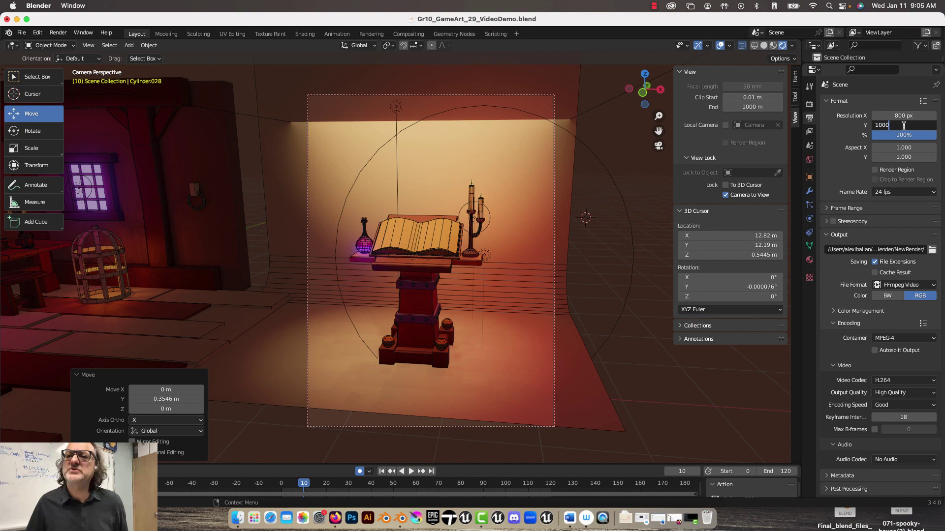
{"action": "key", "text": "Return"}
{"action": "scroll", "coordinate": [387, 194], "scroll_direction": "up", "scroll_amount": 5}
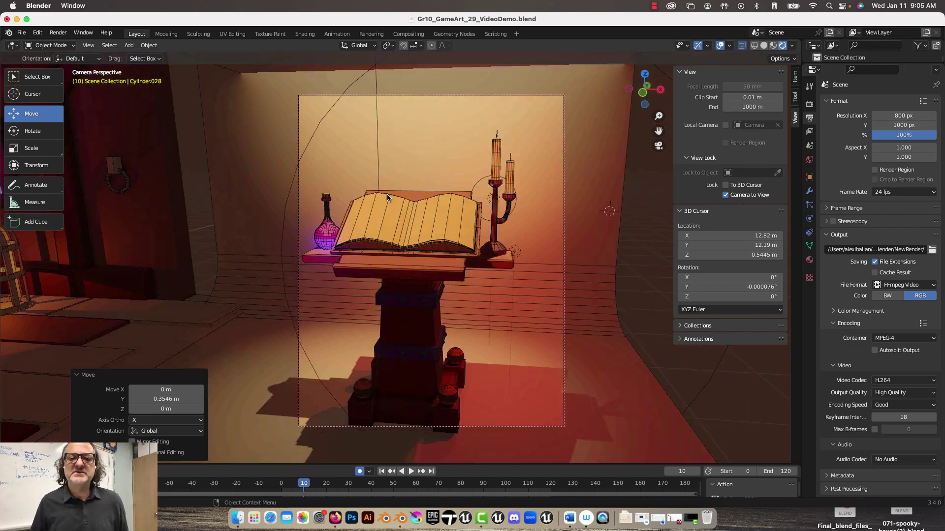
- Orbit and zoom the camera around the lectern, then select the potion bottle
{"action": "scroll", "coordinate": [387, 194], "scroll_direction": "down", "scroll_amount": 5}
{"action": "middle_click_drag", "start_coordinate": [386, 194], "coordinate": [436, 163]}
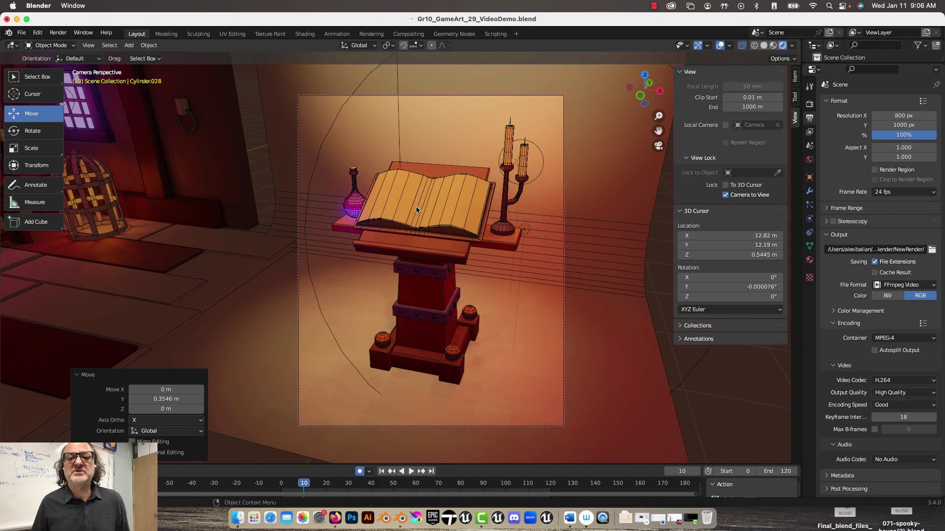
{"action": "mouse_move", "coordinate": [415, 207]}
{"action": "middle_mouse_down"}
{"action": "mouse_move", "coordinate": [438, 205]}
{"action": "mouse_move", "coordinate": [425, 205]}
{"action": "middle_mouse_up"}
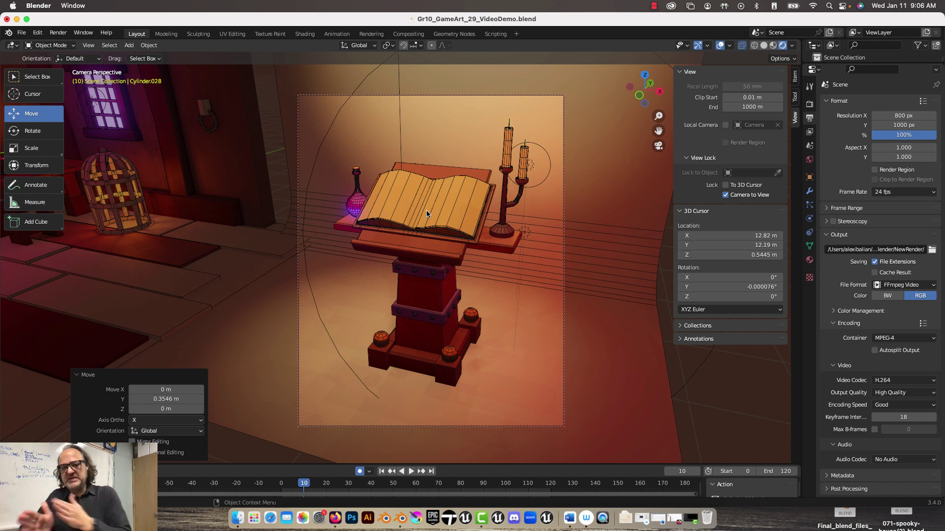
{"action": "left_click", "coordinate": [354, 199]}
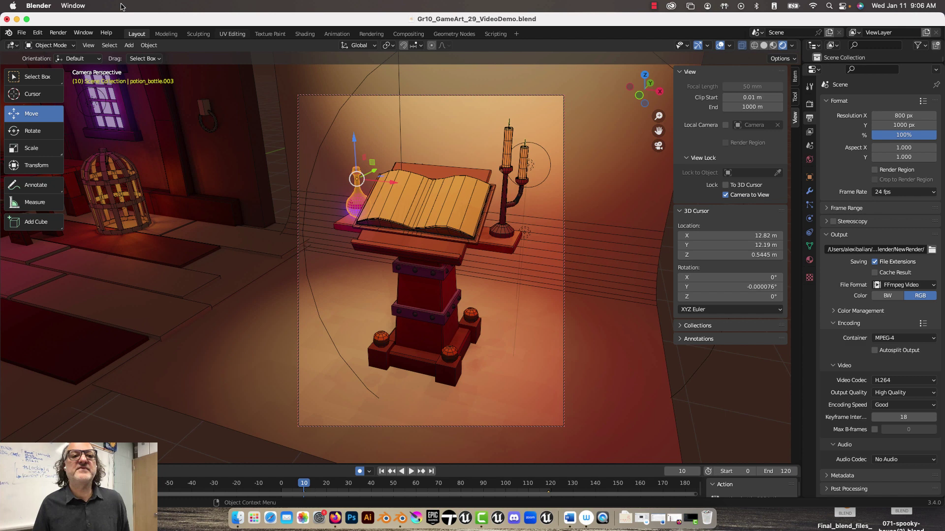
- Render the portrait lectern close-up from the active camera
{"action": "left_click", "coordinate": [64, 33]}
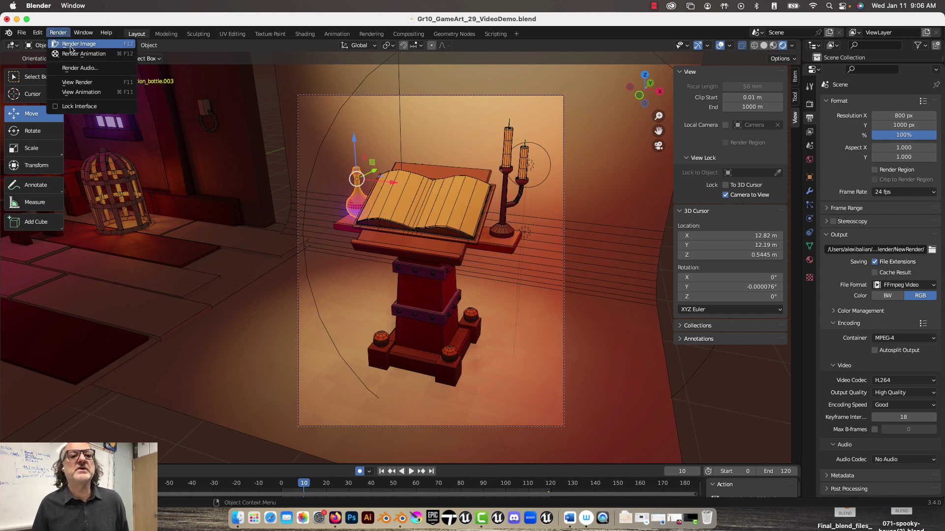
{"action": "left_click", "coordinate": [70, 46]}
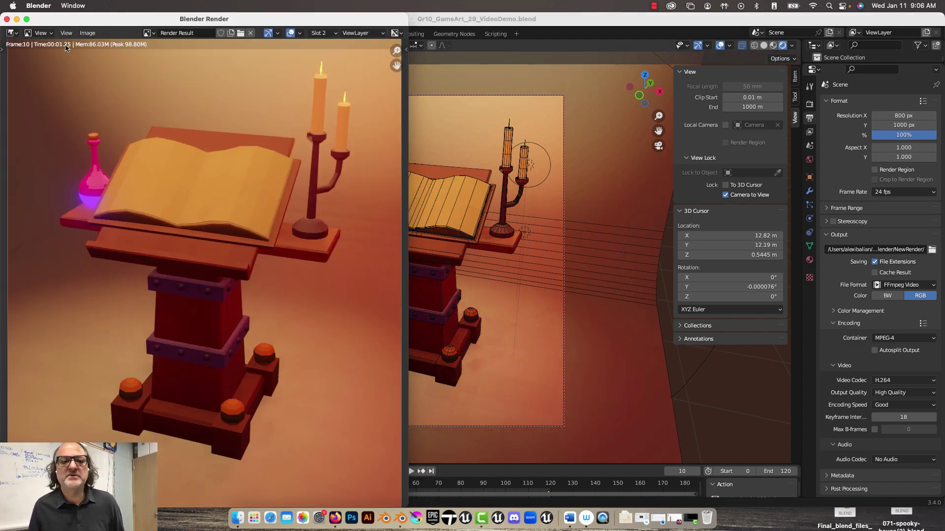
{"action": "scroll", "coordinate": [143, 161], "scroll_direction": "down", "scroll_amount": 2}
{"action": "scroll", "coordinate": [143, 161], "scroll_direction": "up", "scroll_amount": 1}
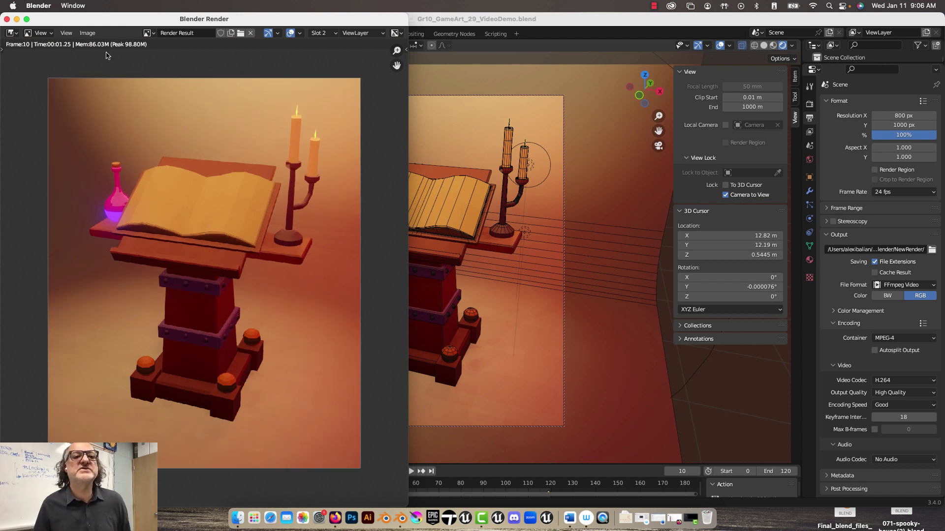
- Save a copy of the rendered image as CU_Manu.png
{"action": "left_click", "coordinate": [88, 33]}
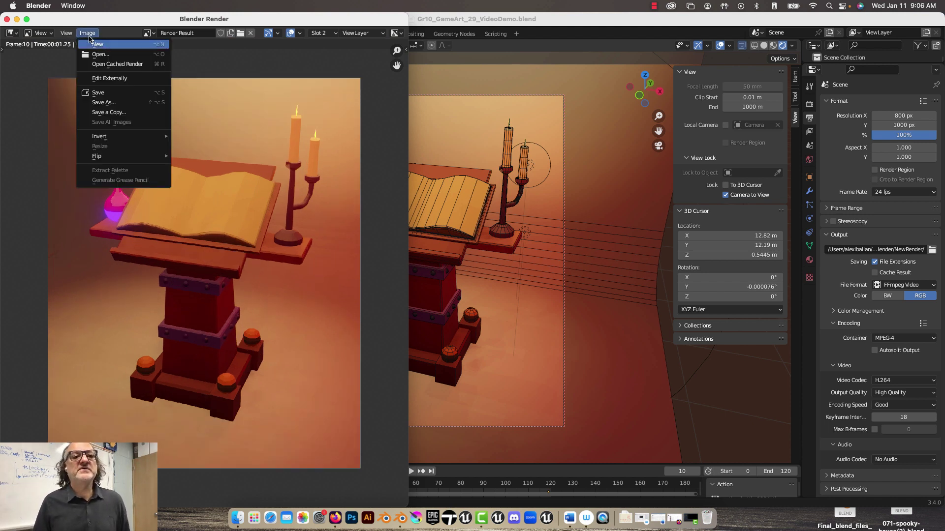
{"action": "left_click", "coordinate": [110, 111]}
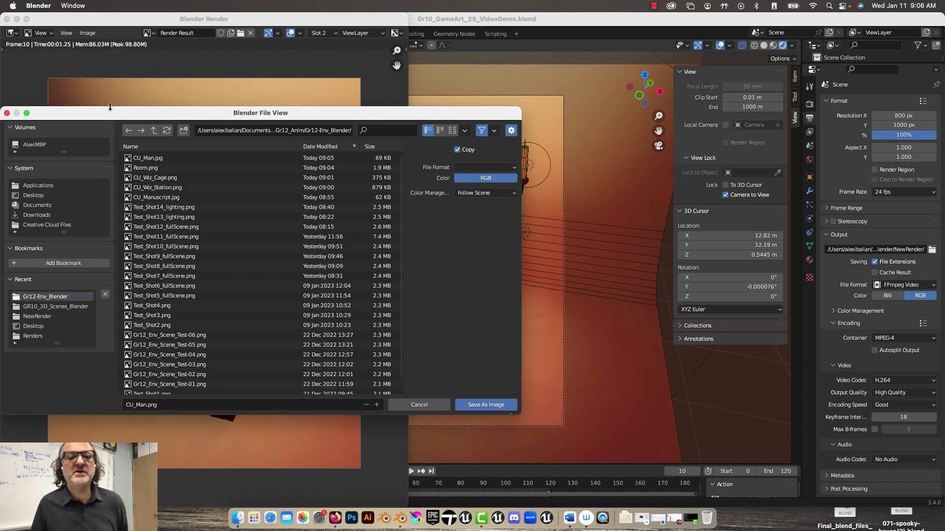
{"action": "left_click", "coordinate": [143, 406]}
{"action": "left_click_drag", "start_coordinate": [136, 406], "coordinate": [196, 417]}
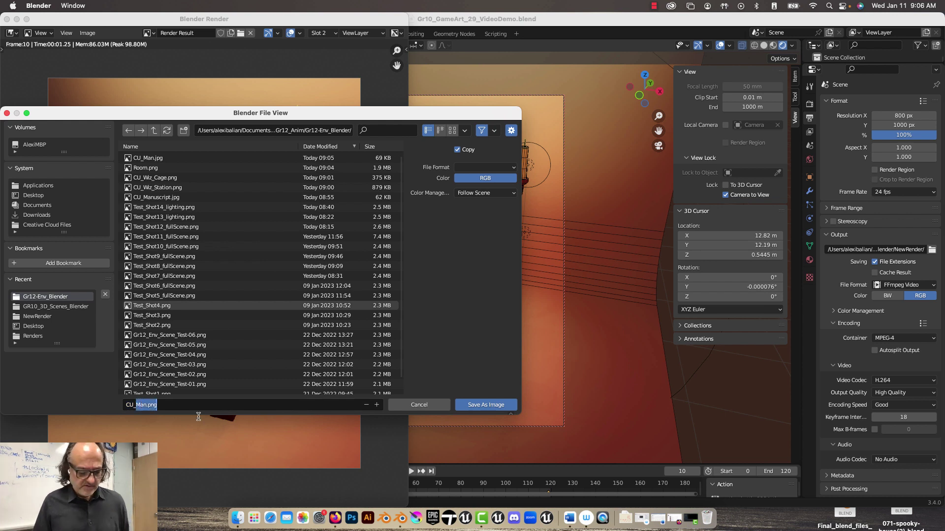
{"action": "type", "text": "M"}
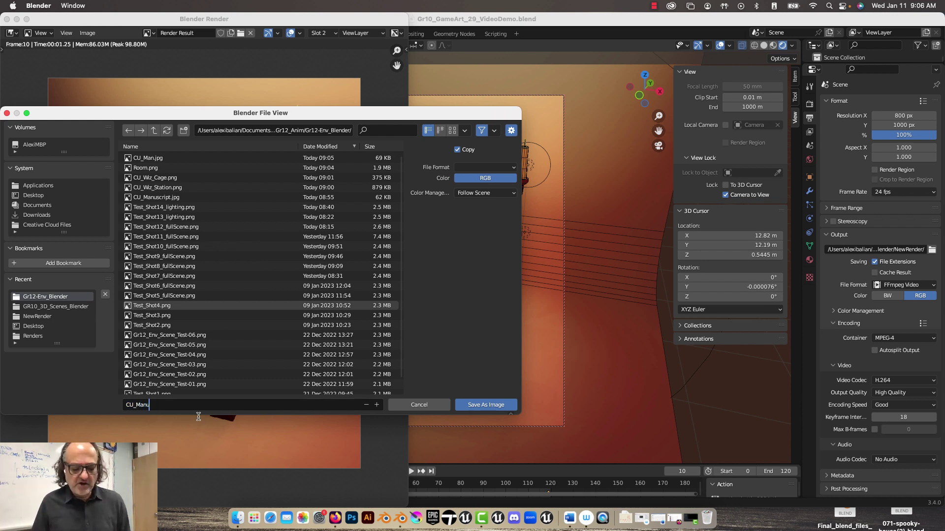
{"action": "key", "text": "Return"}
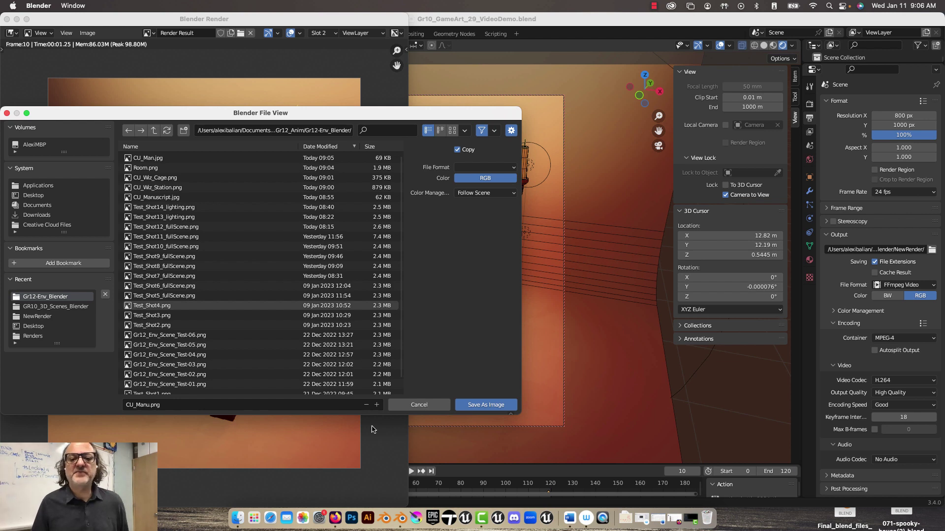
{"action": "left_click", "coordinate": [484, 406]}
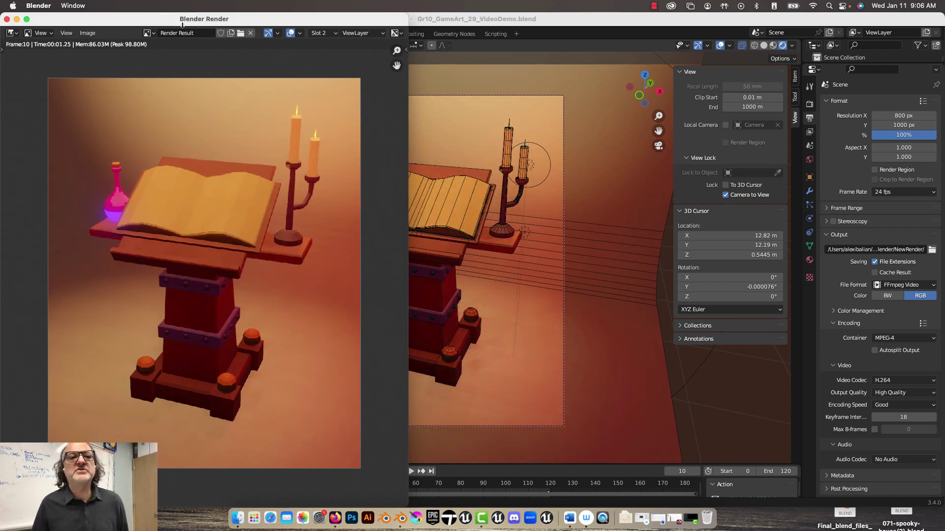
- Close the render window and untick Extras in Viewport Overlays to hide light and camera outlines
{"action": "left_click", "coordinate": [7, 19]}
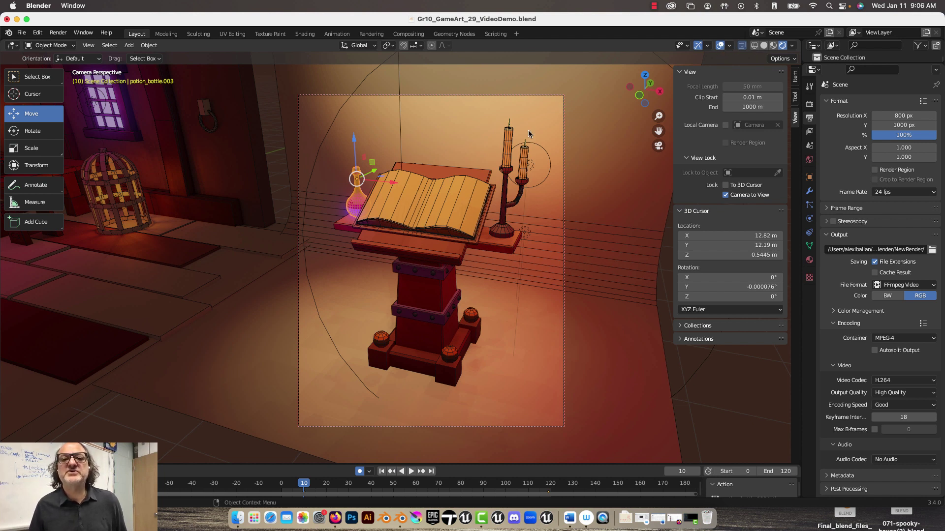
{"action": "left_click", "coordinate": [729, 45]}
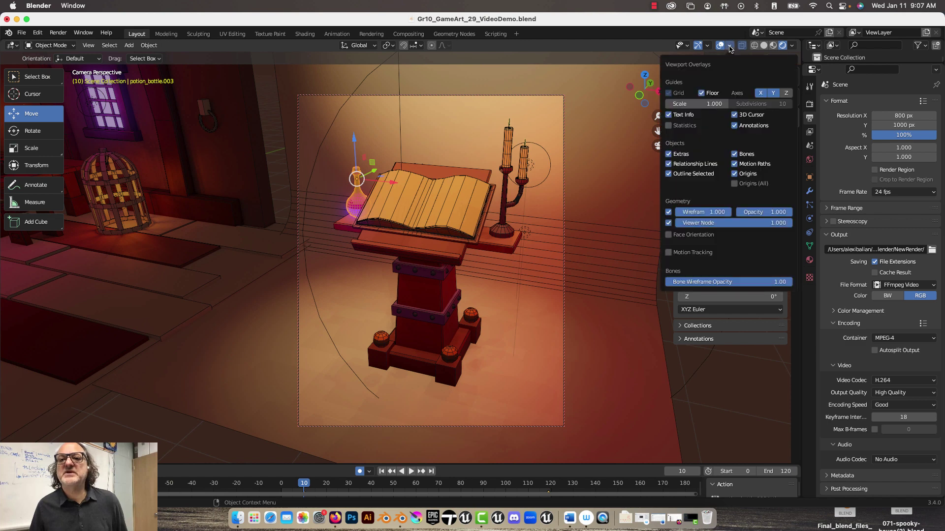
{"action": "left_click", "coordinate": [669, 154]}
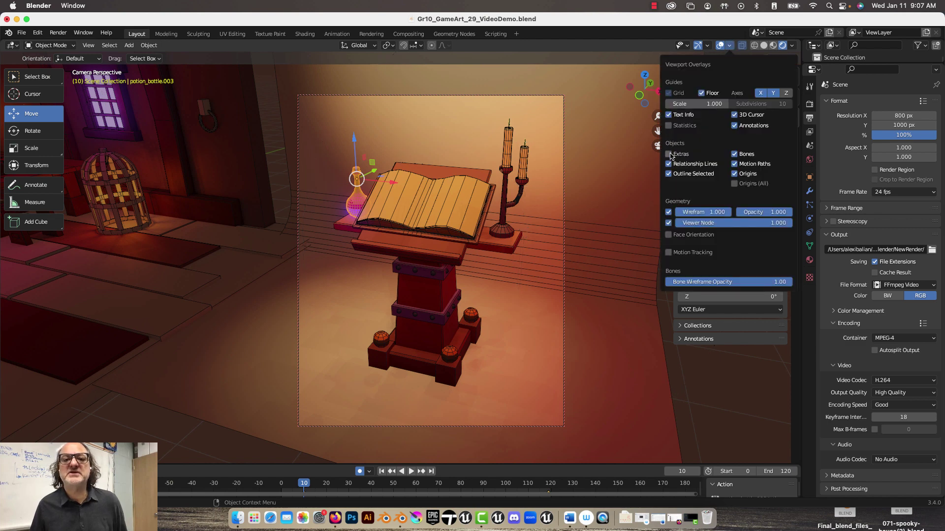
- Deselect the potion bottle and screenshot the portrait camera frame area
{"action": "left_click", "coordinate": [247, 151]}
{"action": "key", "text": "shift+super+4"}
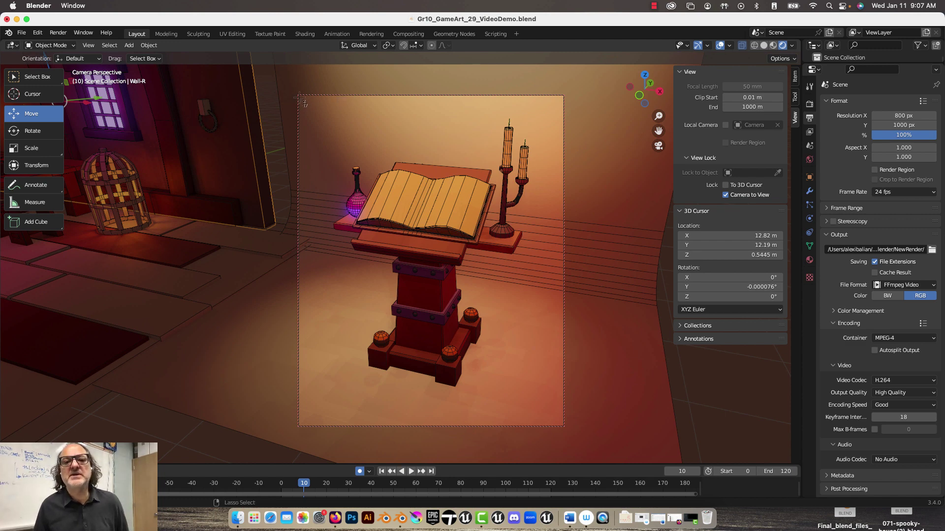
{"action": "left_click_drag", "start_coordinate": [299, 98], "coordinate": [546, 418]}
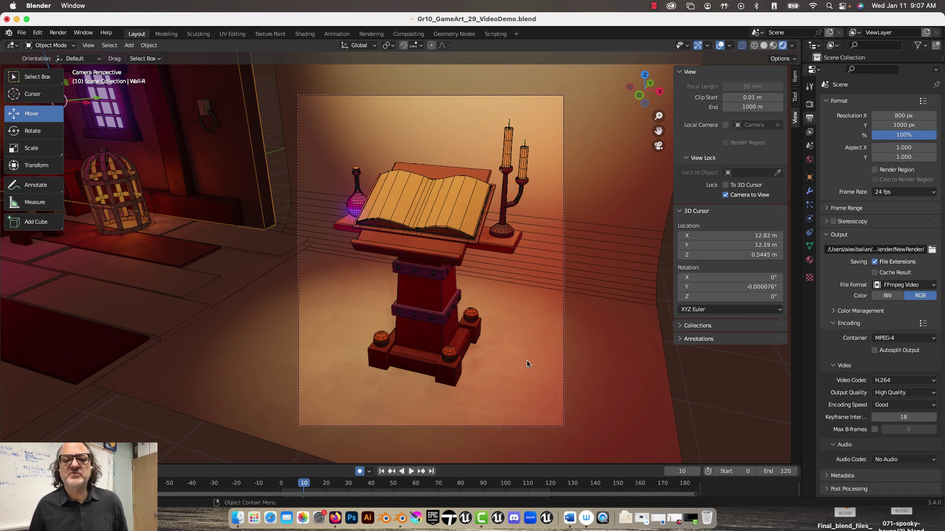
- Untick Wireframe in Viewport Overlays and screenshot the cleanly shaded lectern camera frame
{"action": "left_click", "coordinate": [728, 46]}
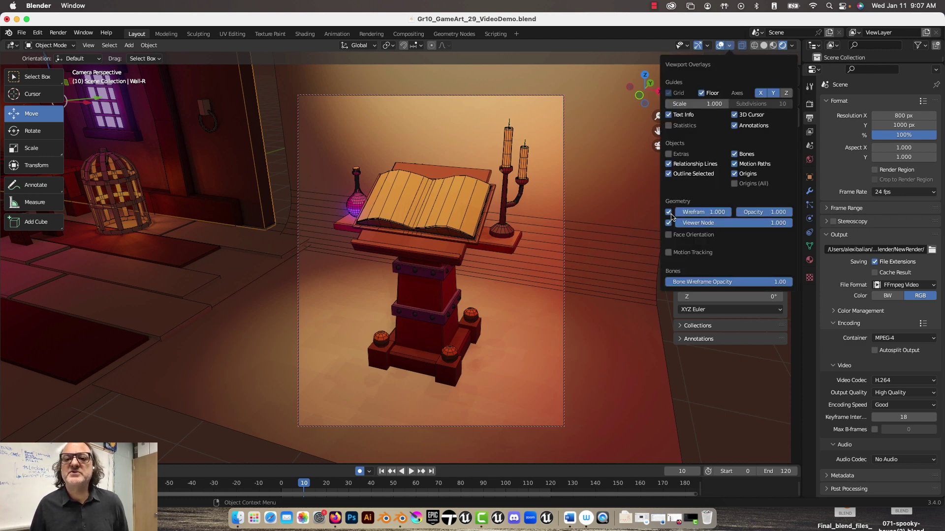
{"action": "left_click", "coordinate": [669, 212]}
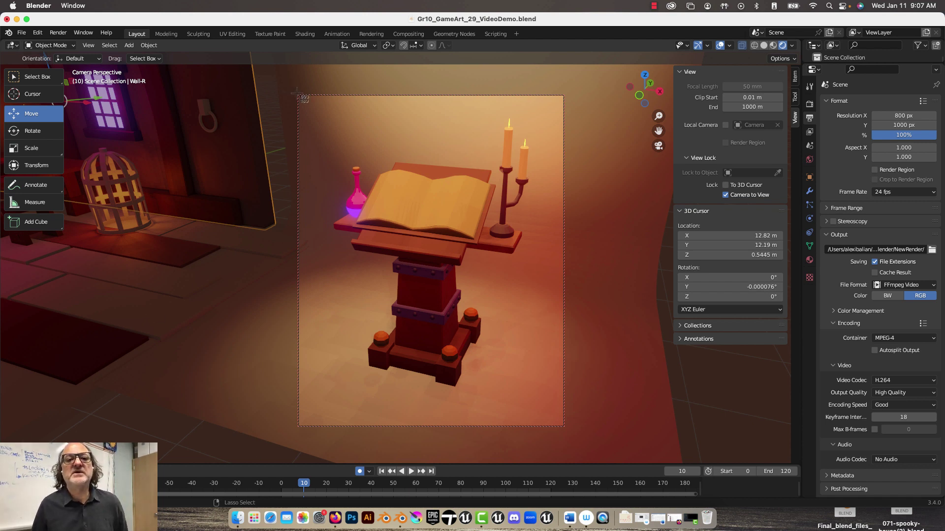
{"action": "left_click_drag", "start_coordinate": [298, 95], "coordinate": [549, 422]}
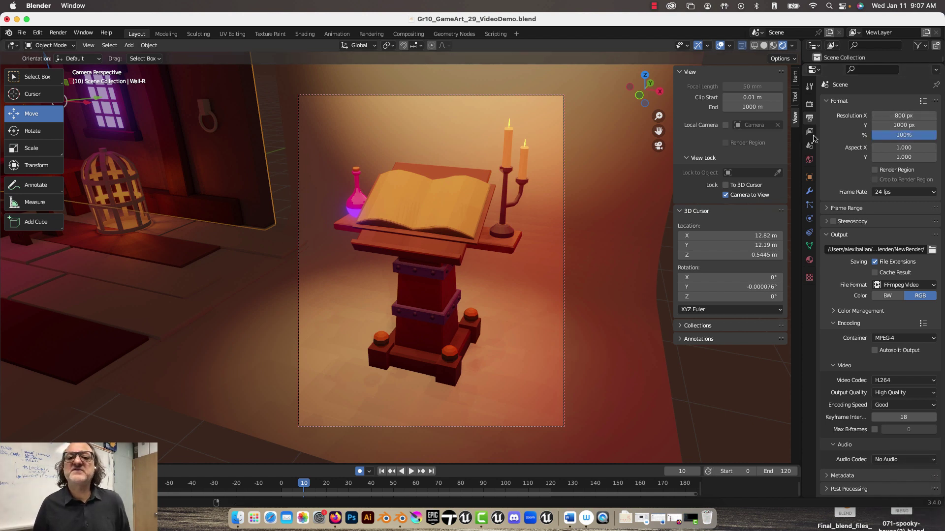
{"action": "left_click", "coordinate": [652, 7]}
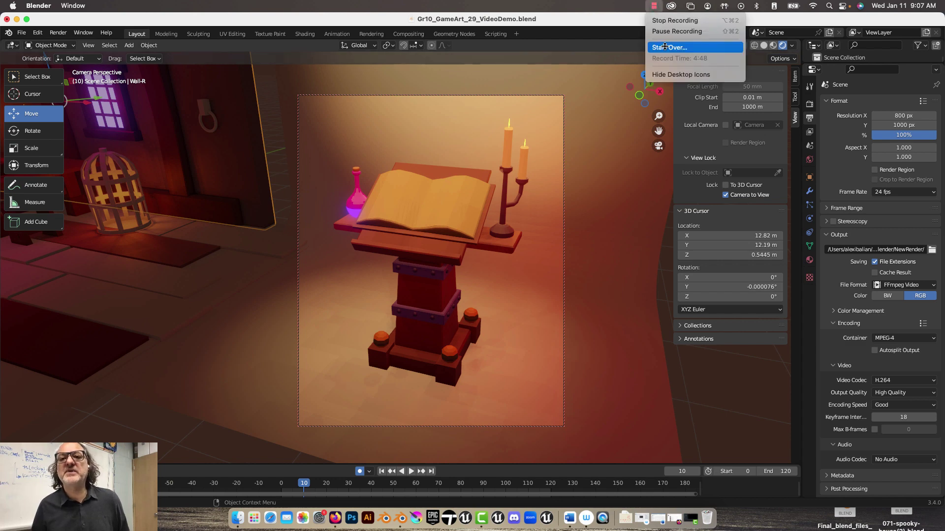